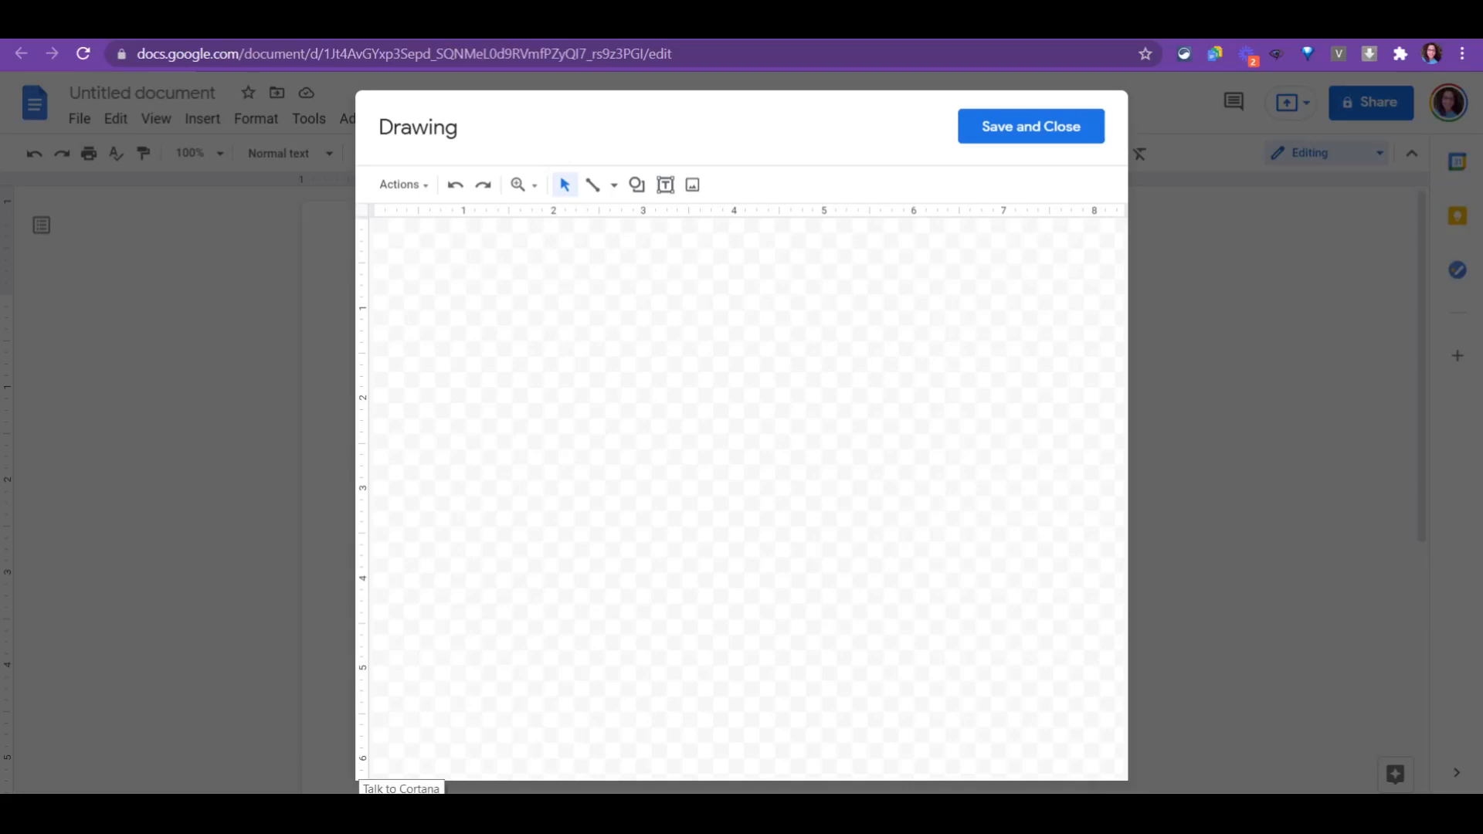
Draw a rectangle about 1.9 by 0.6 inches near the upper centre of the drawing canvas
click(616, 190)
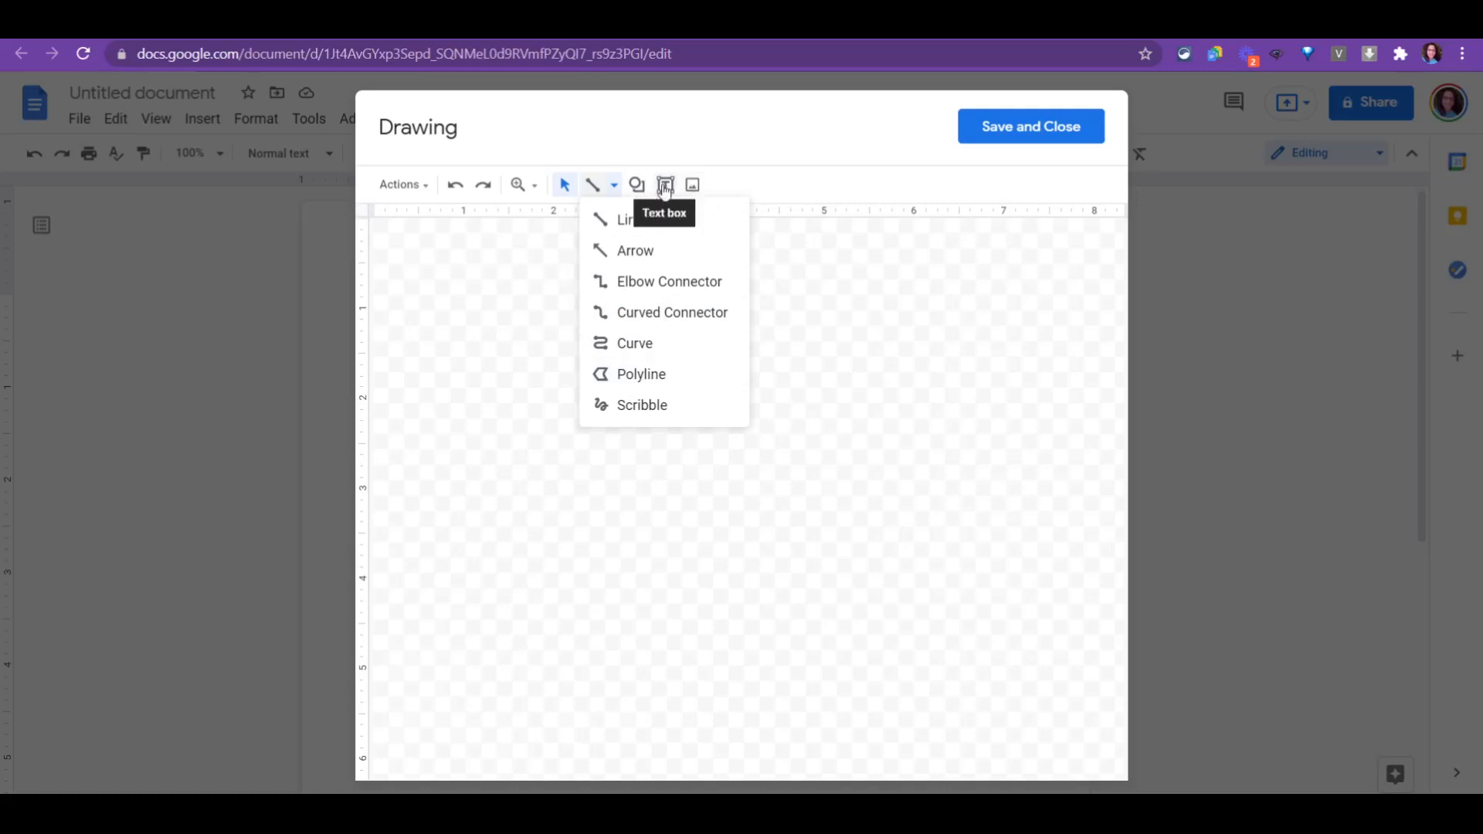
click(637, 187)
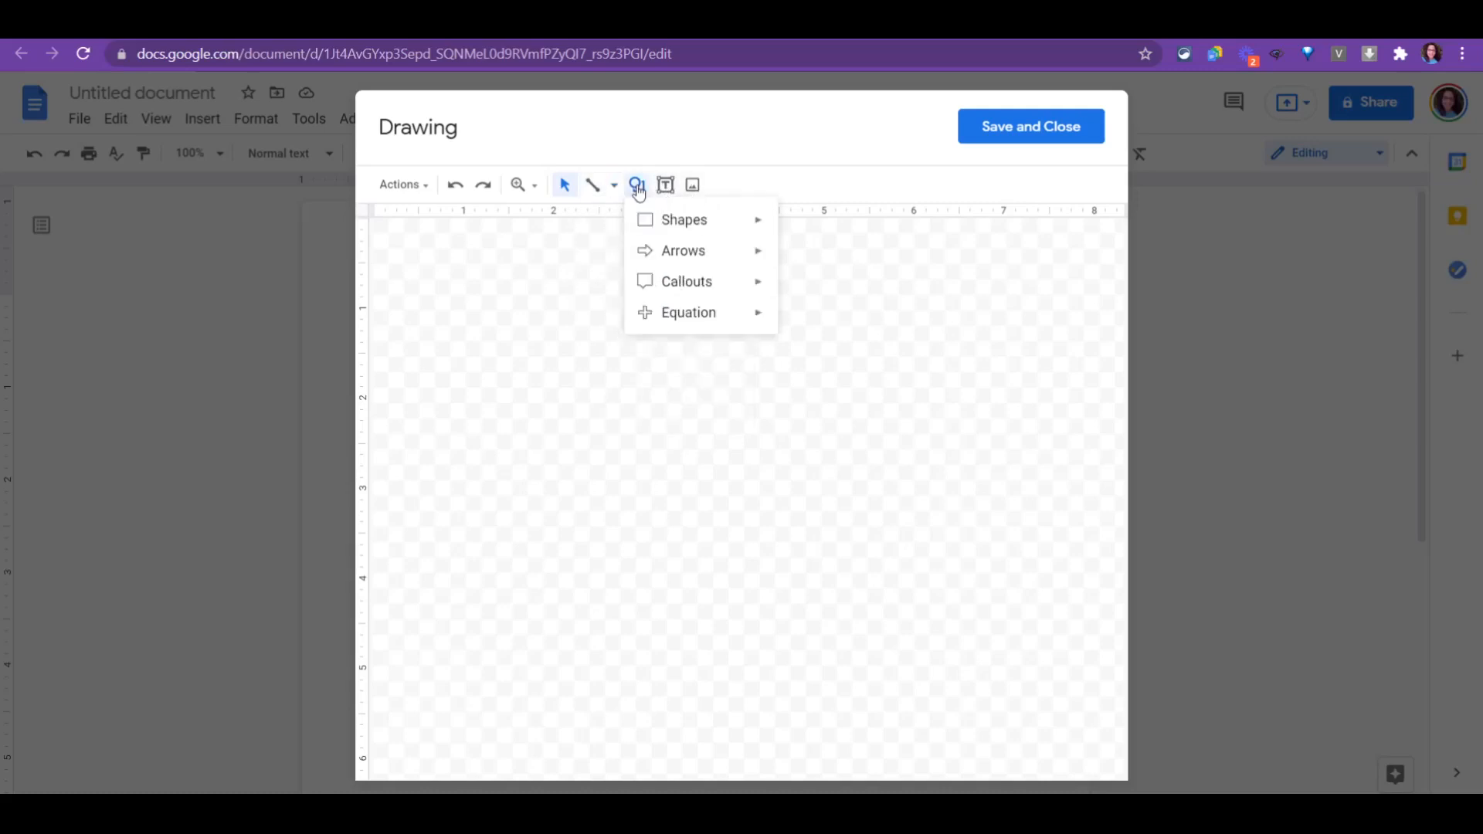
mouse_move(680, 222)
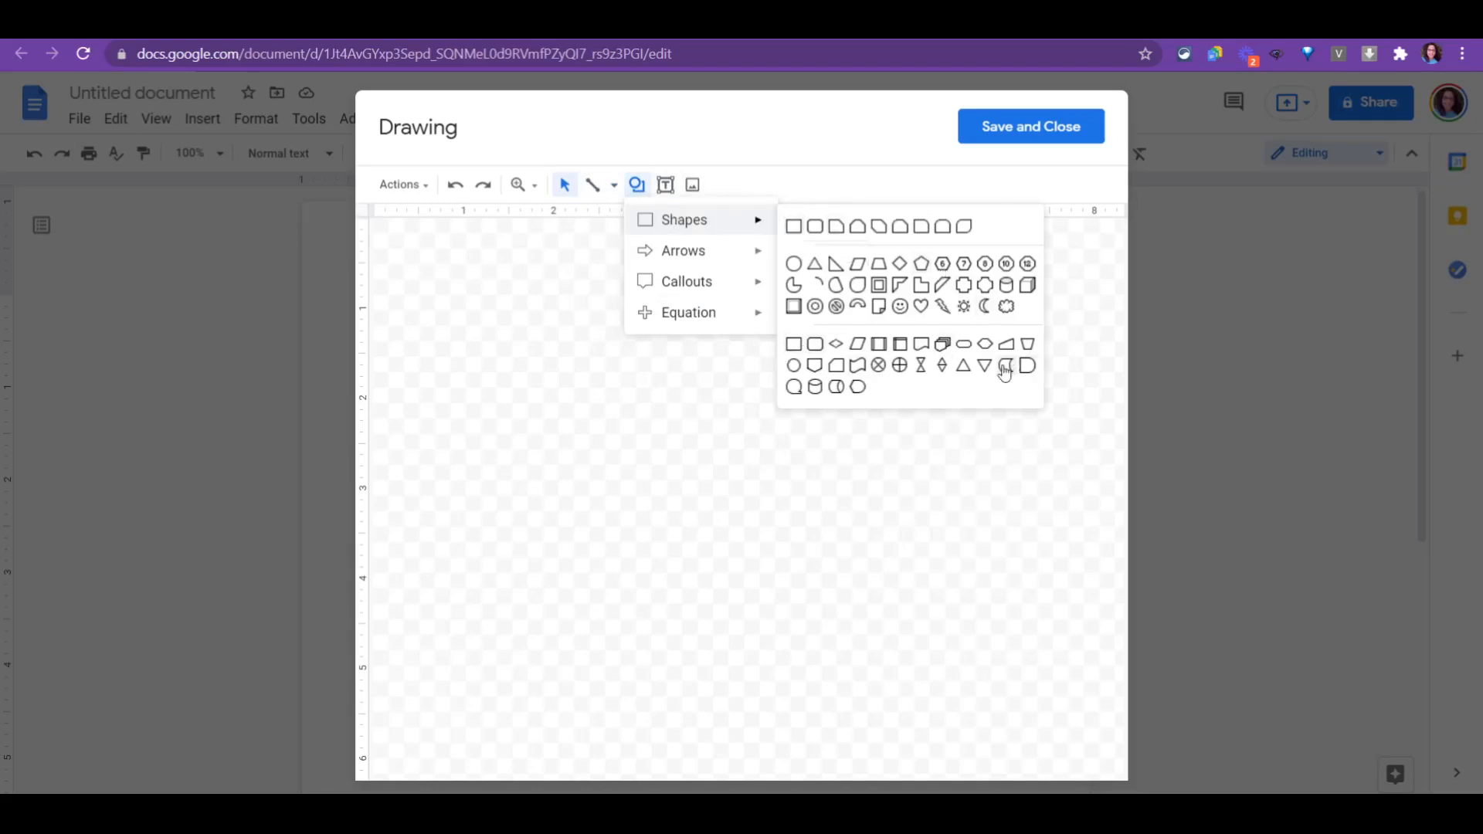
click(793, 227)
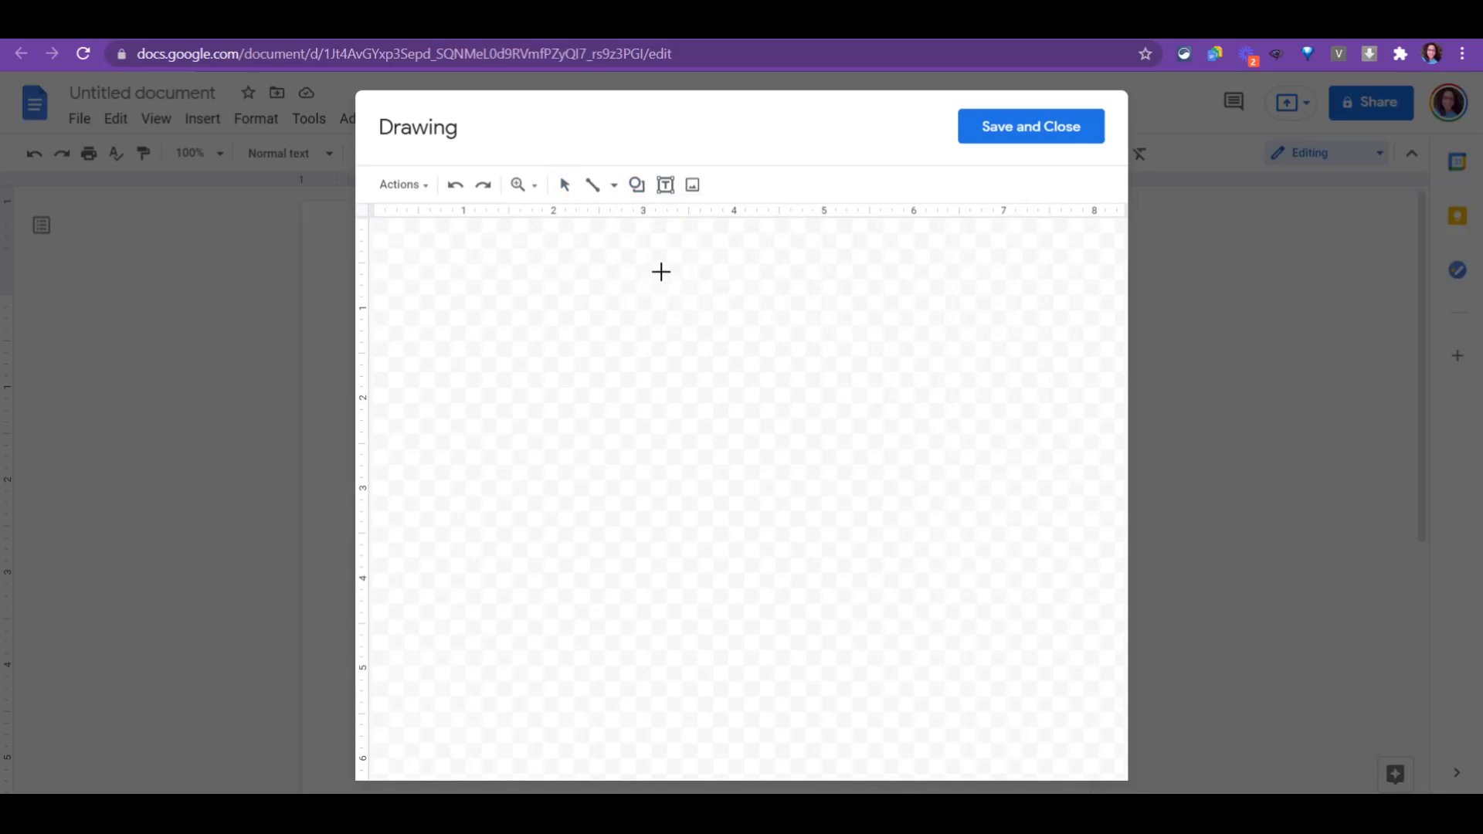
drag(662, 272, 835, 330)
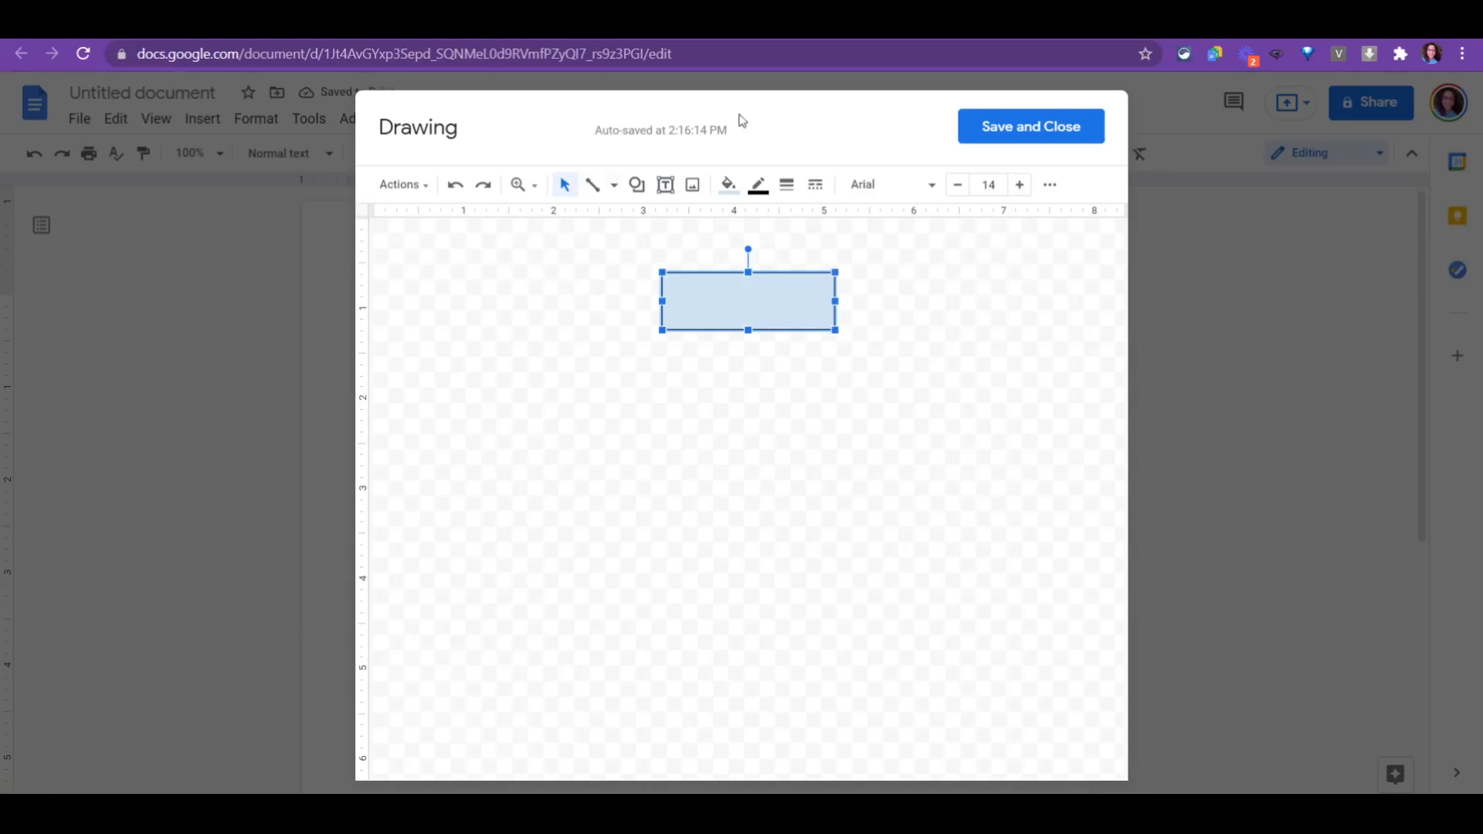
Draw a short vertical arrow about 0.3 inch long pointing down from the middle of the rectangle's lower edge
click(618, 193)
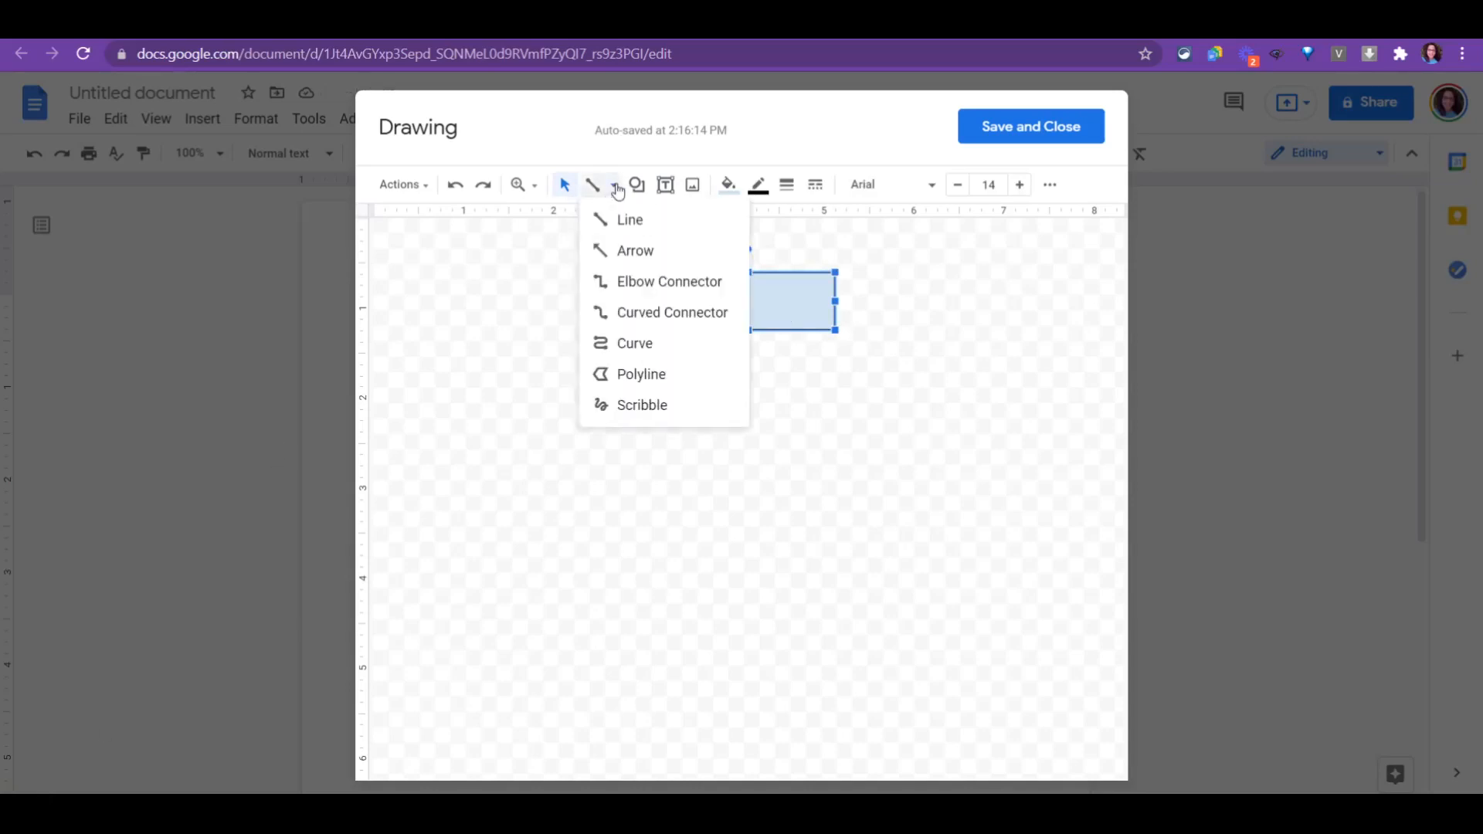
click(626, 251)
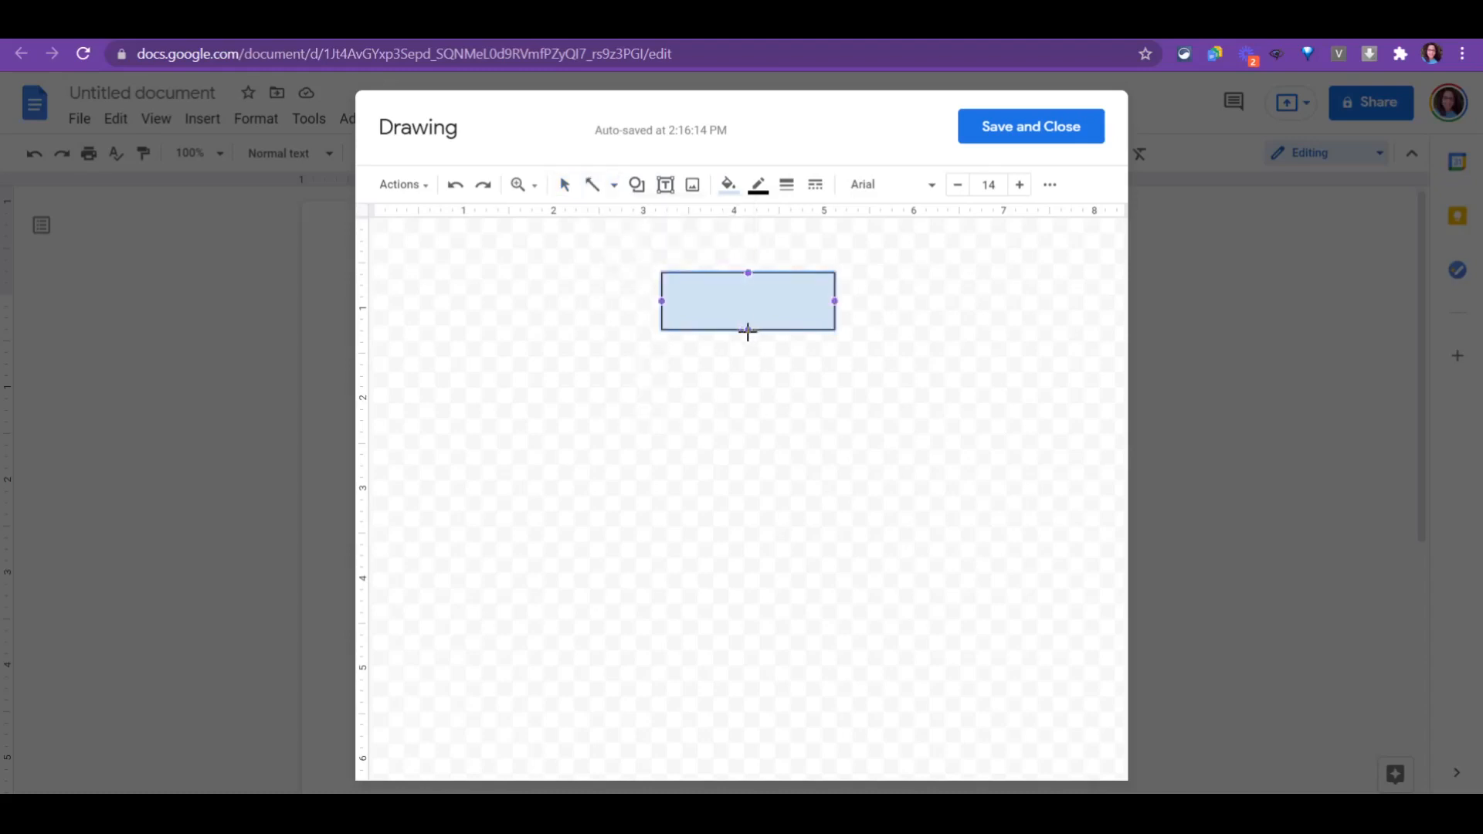
drag(748, 332, 747, 359)
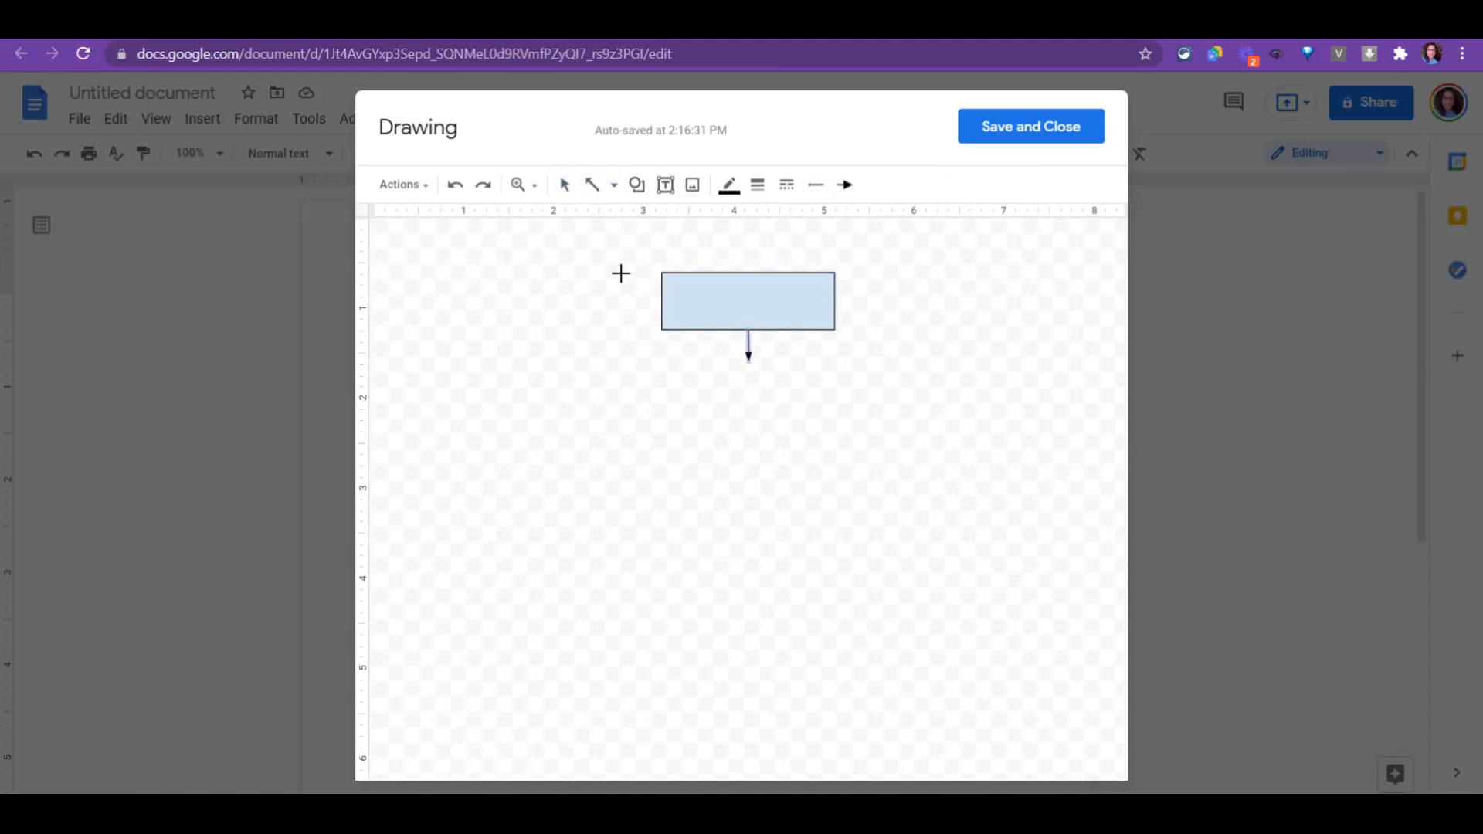
click(613, 189)
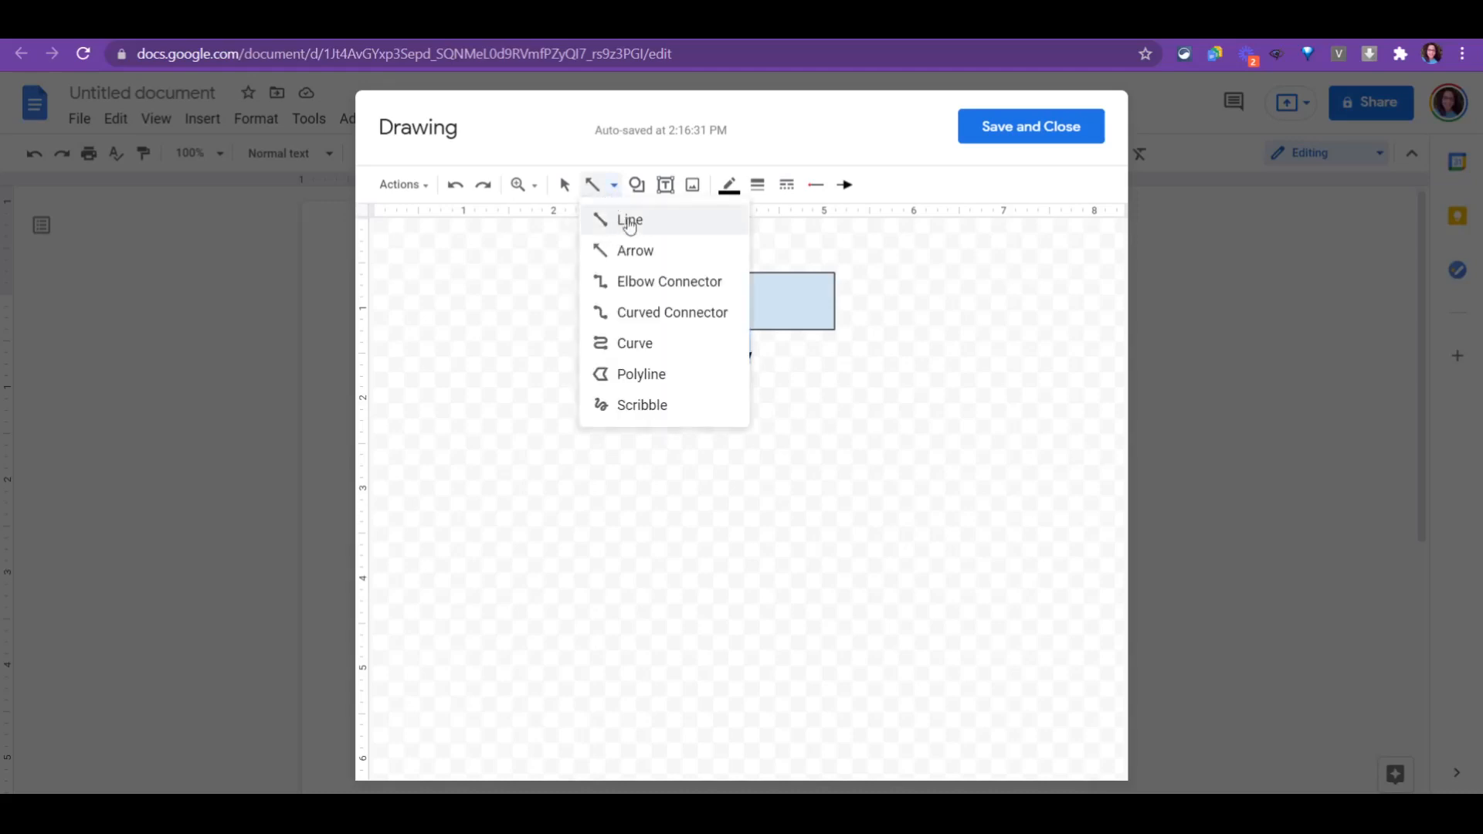
click(631, 222)
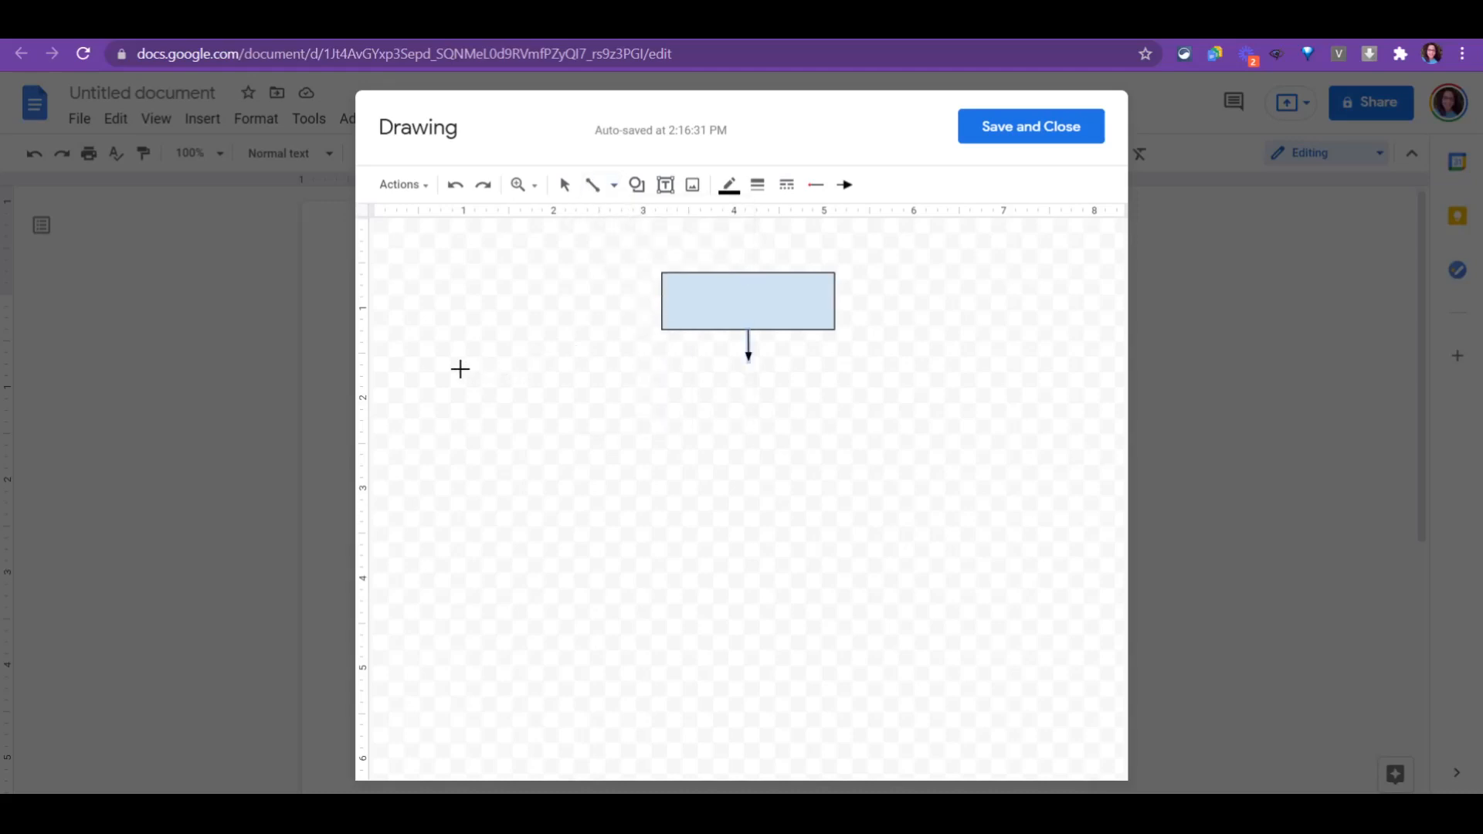
drag(460, 368, 1001, 368)
drag(831, 369, 848, 364)
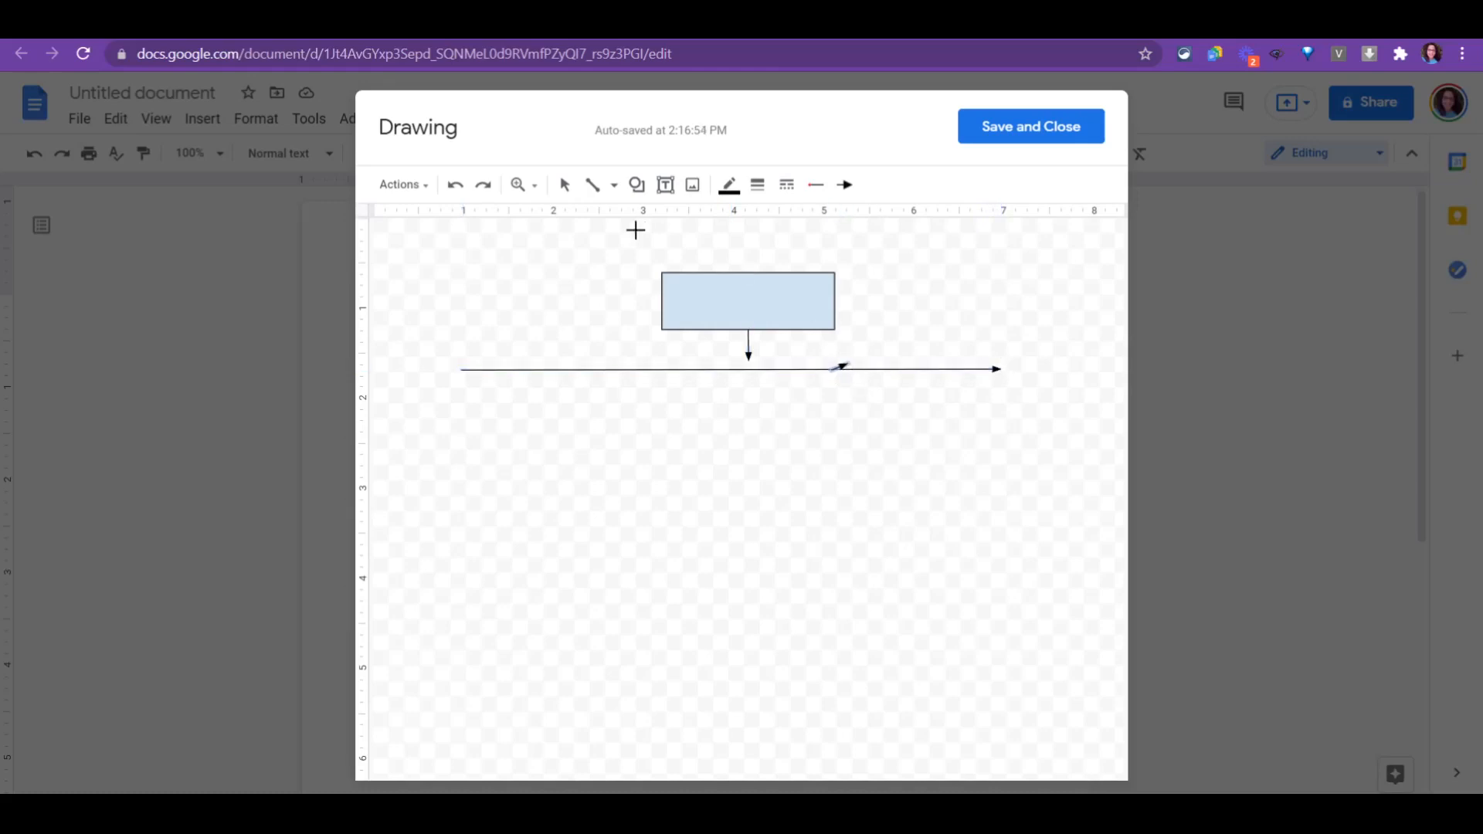
click(460, 193)
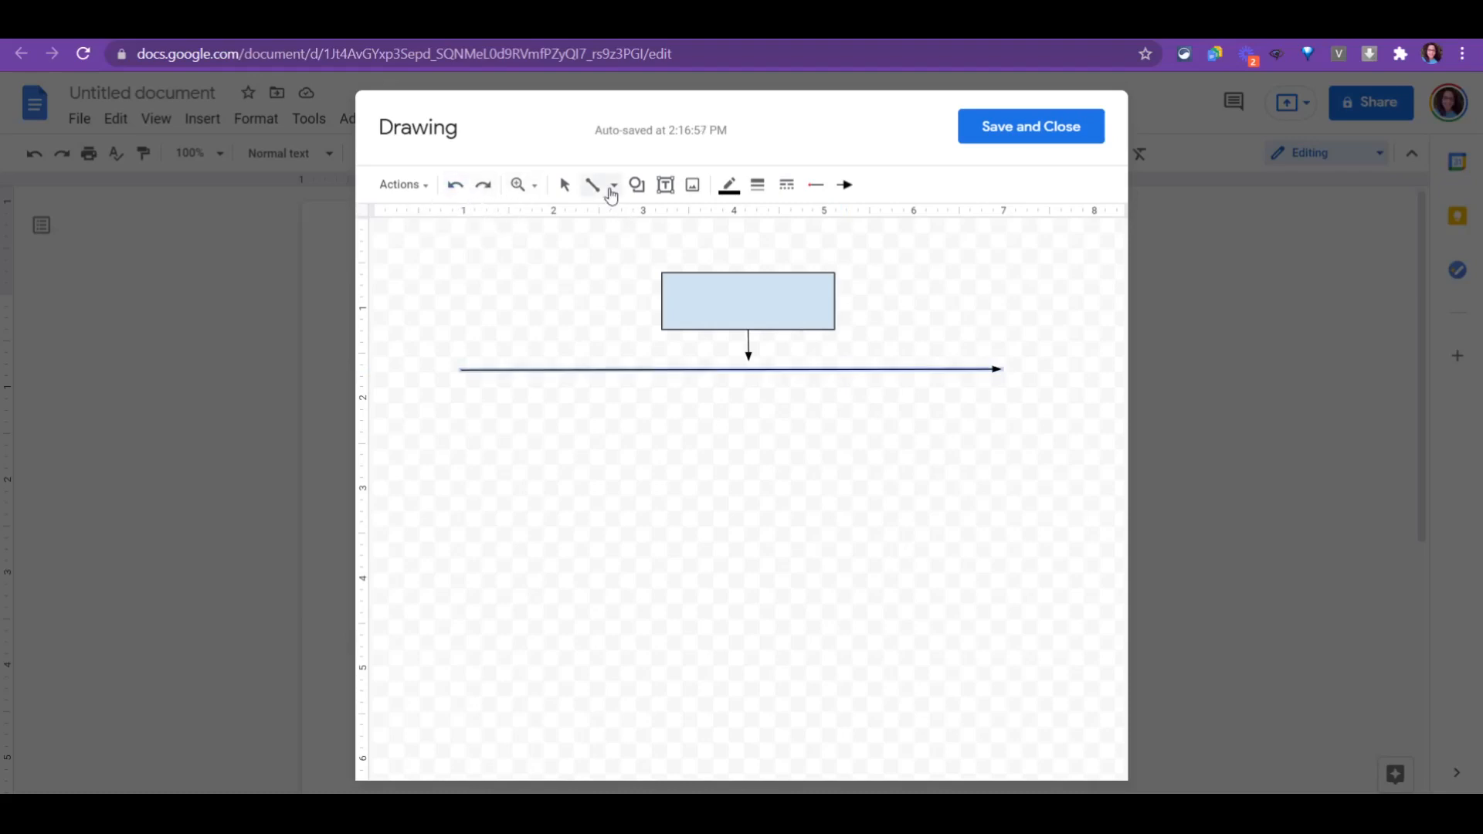
click(589, 190)
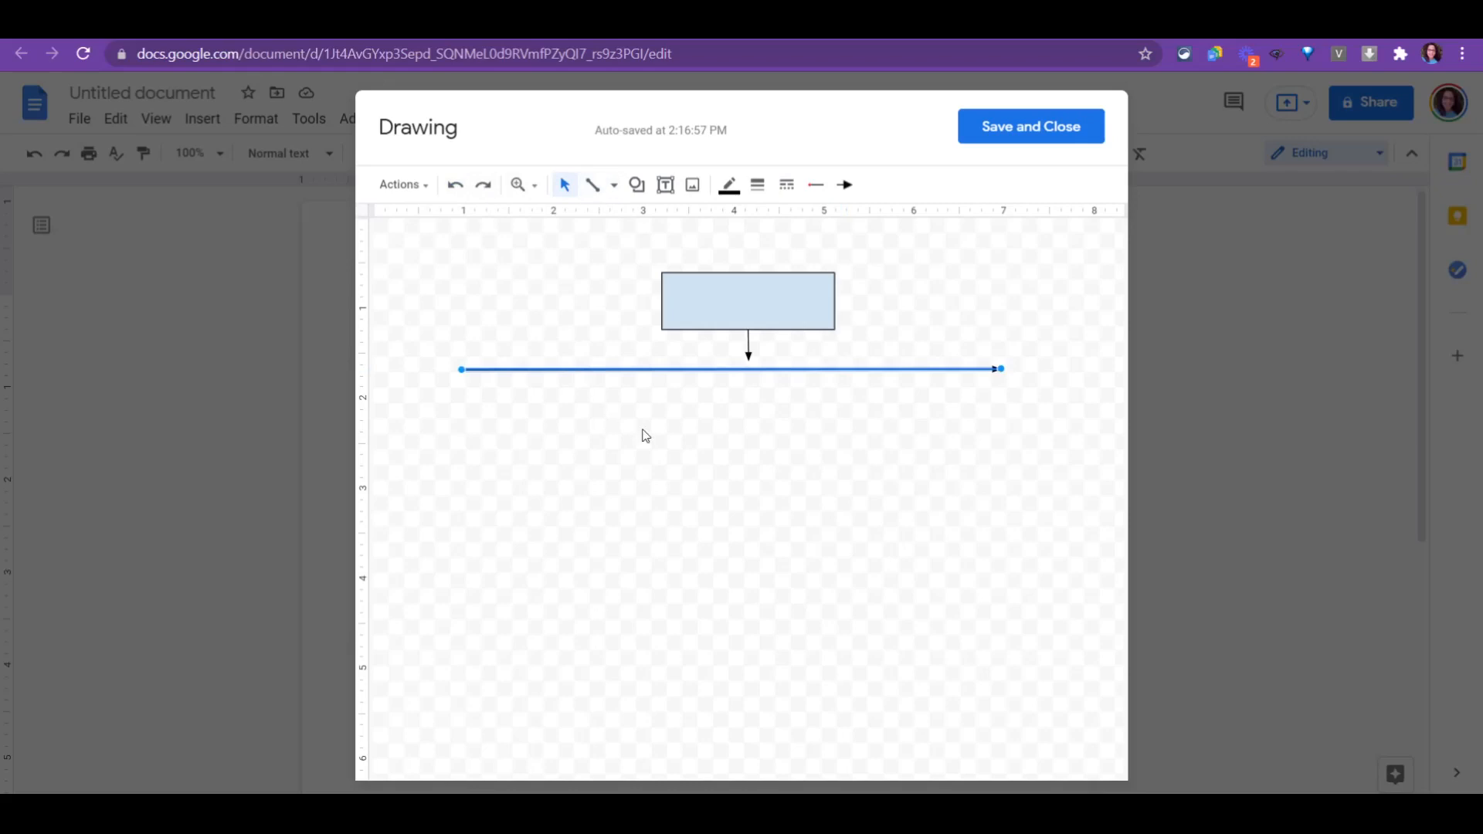
key(Delete)
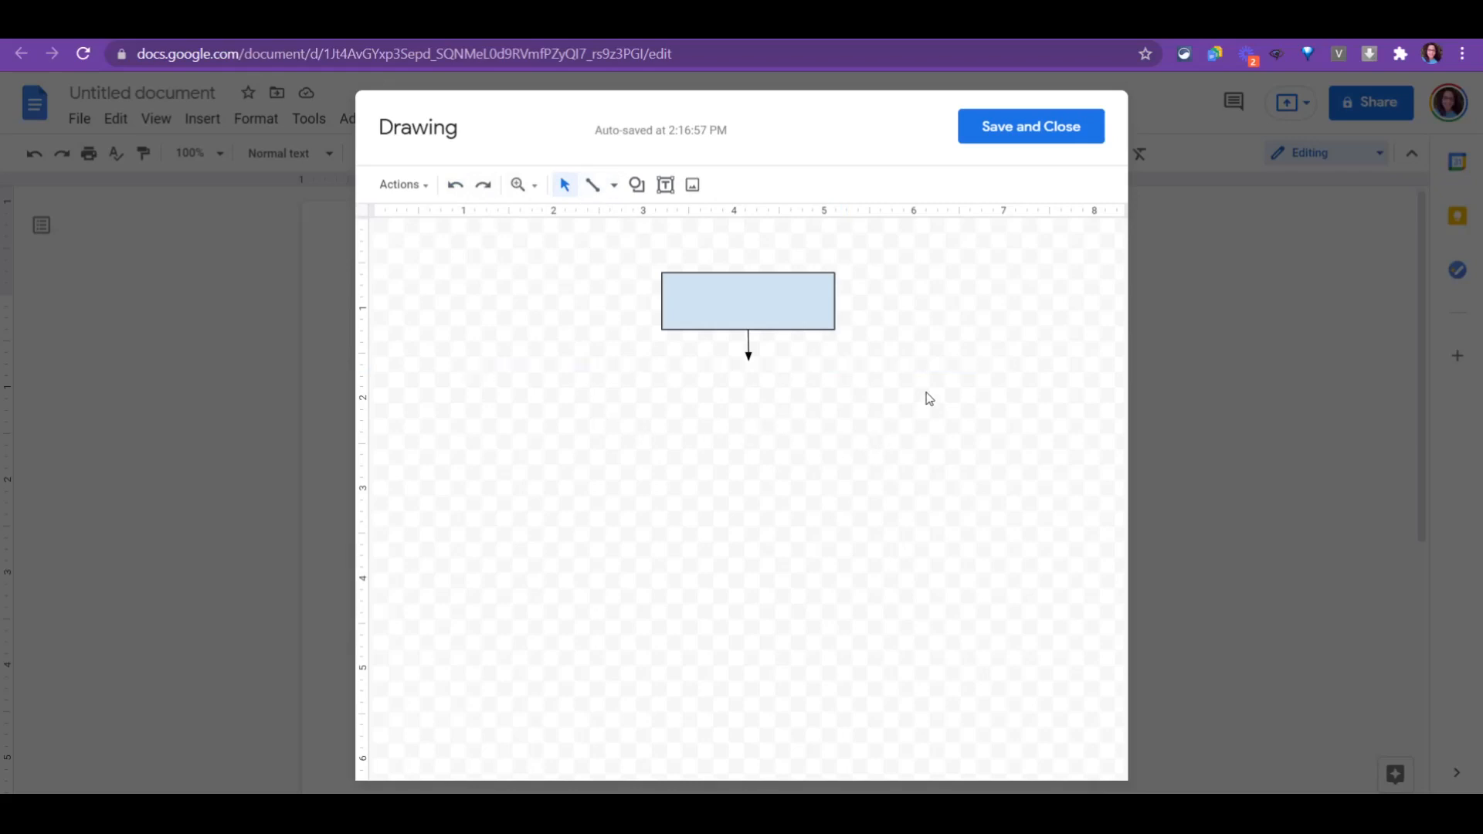
Draw a plain horizontal line about 4.2 inches long just below the arrow's tip, centred under the rectangle
click(614, 186)
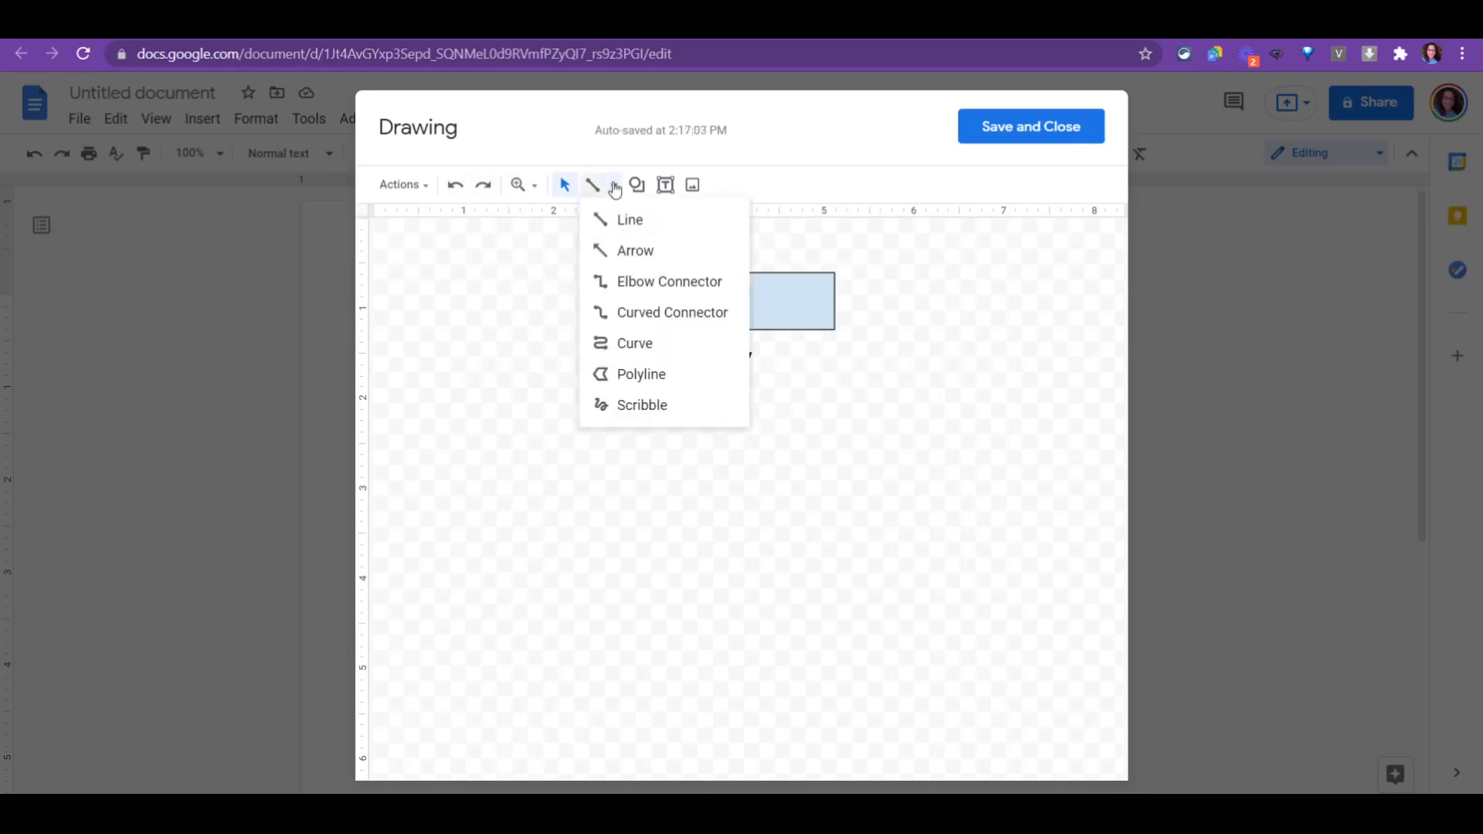
click(627, 222)
drag(559, 366, 937, 365)
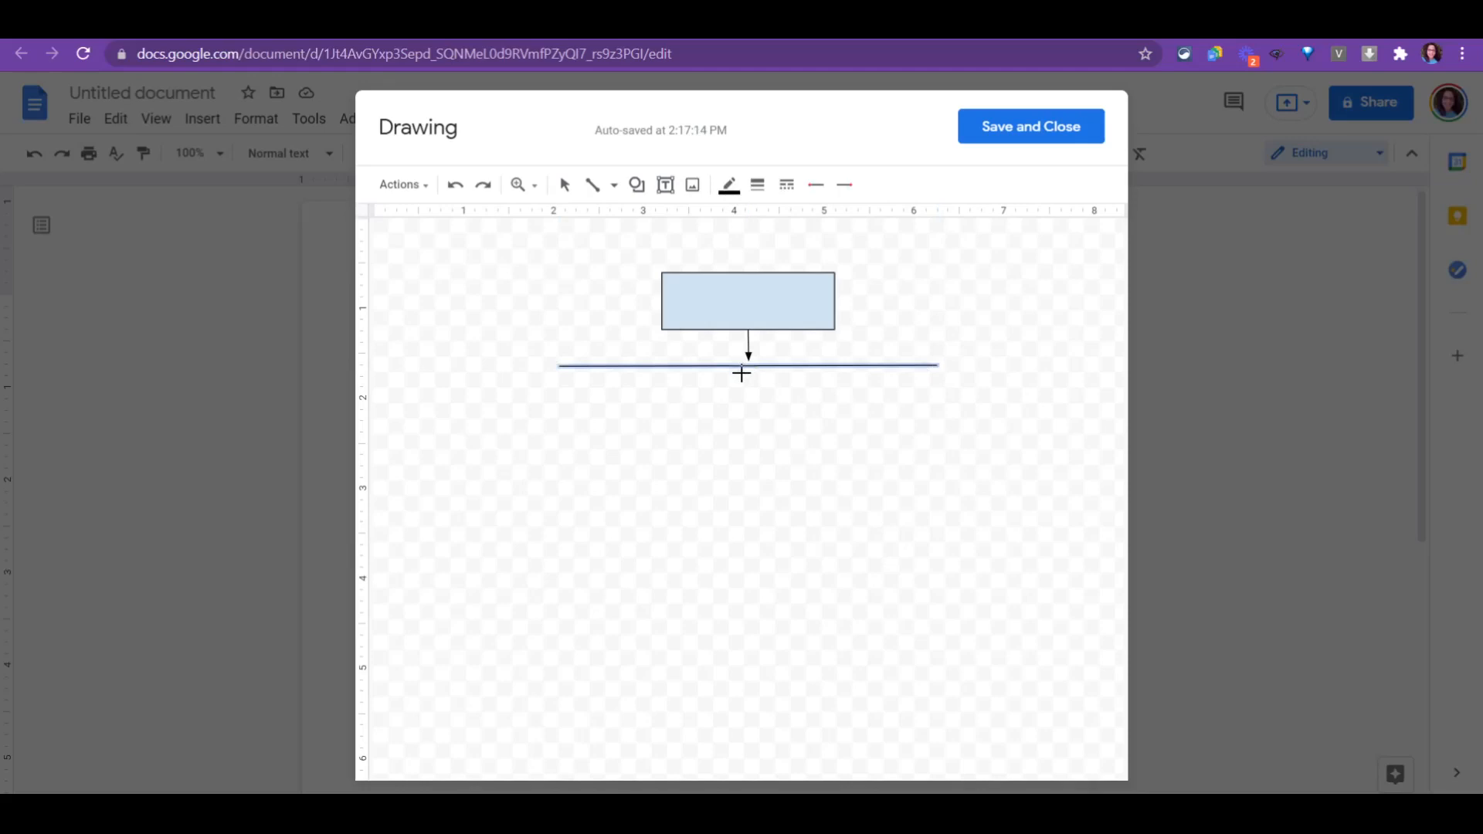
drag(756, 399, 850, 492)
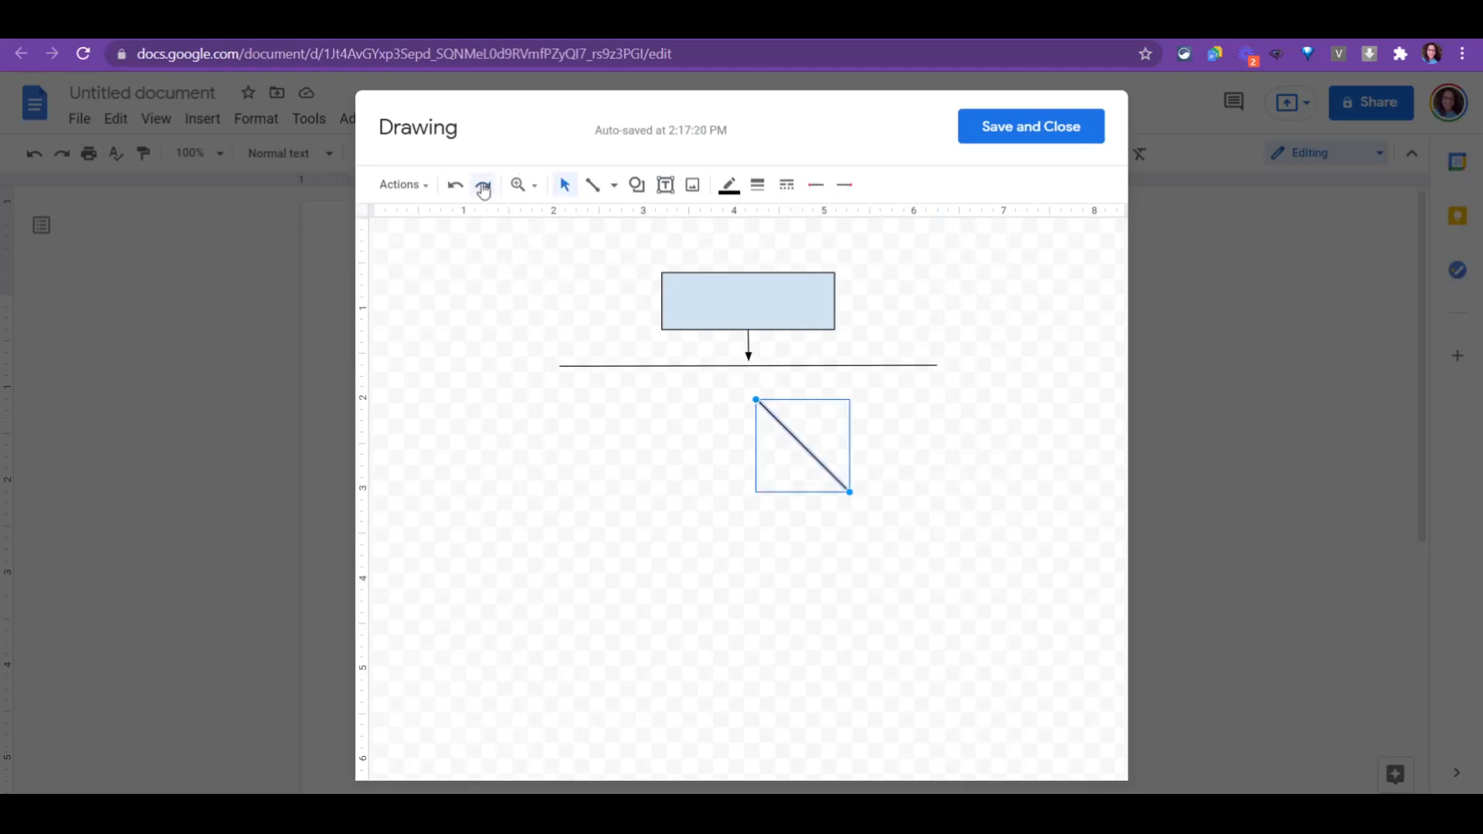
click(455, 187)
click(750, 353)
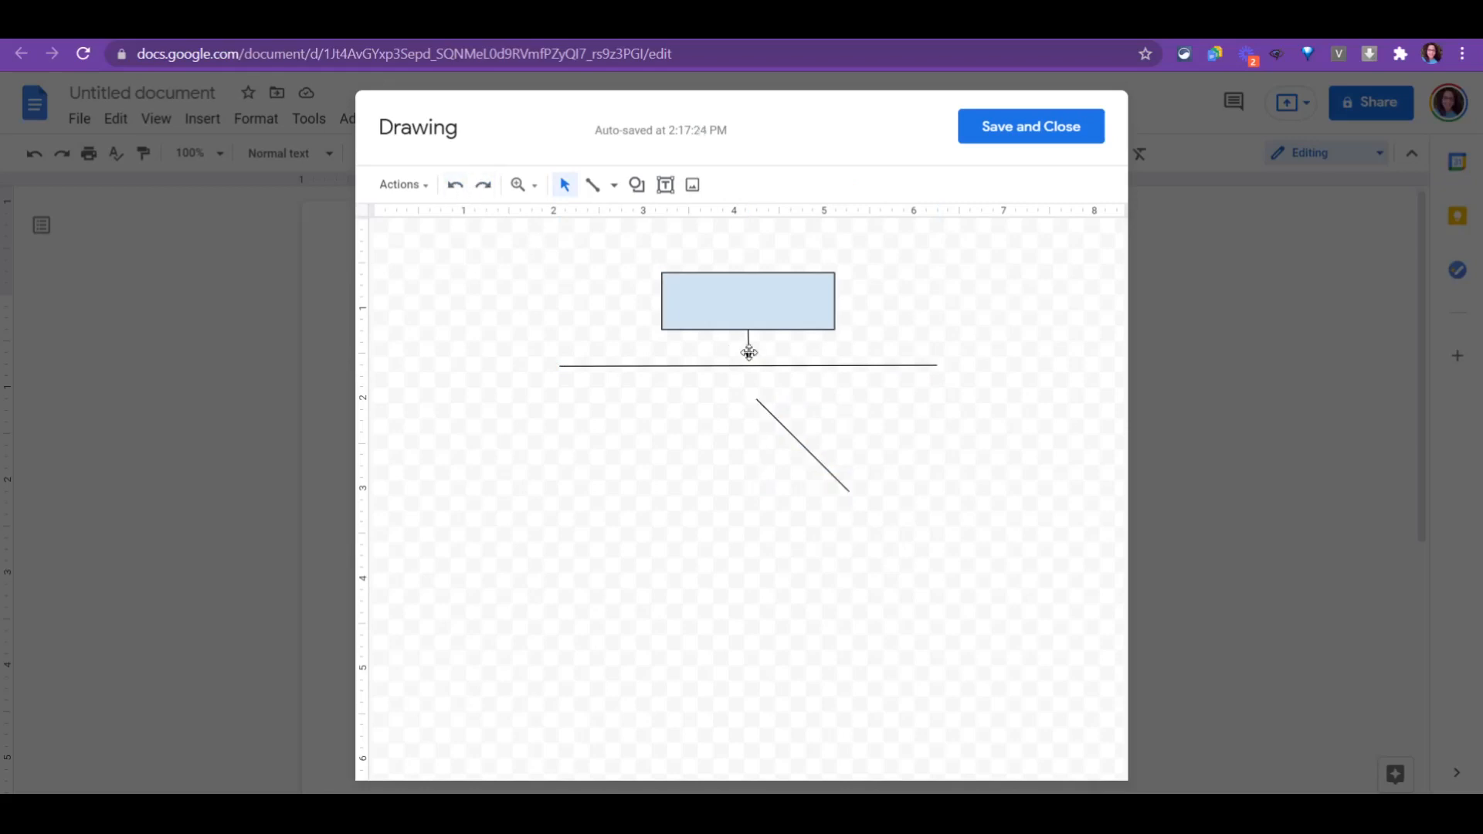
click(820, 463)
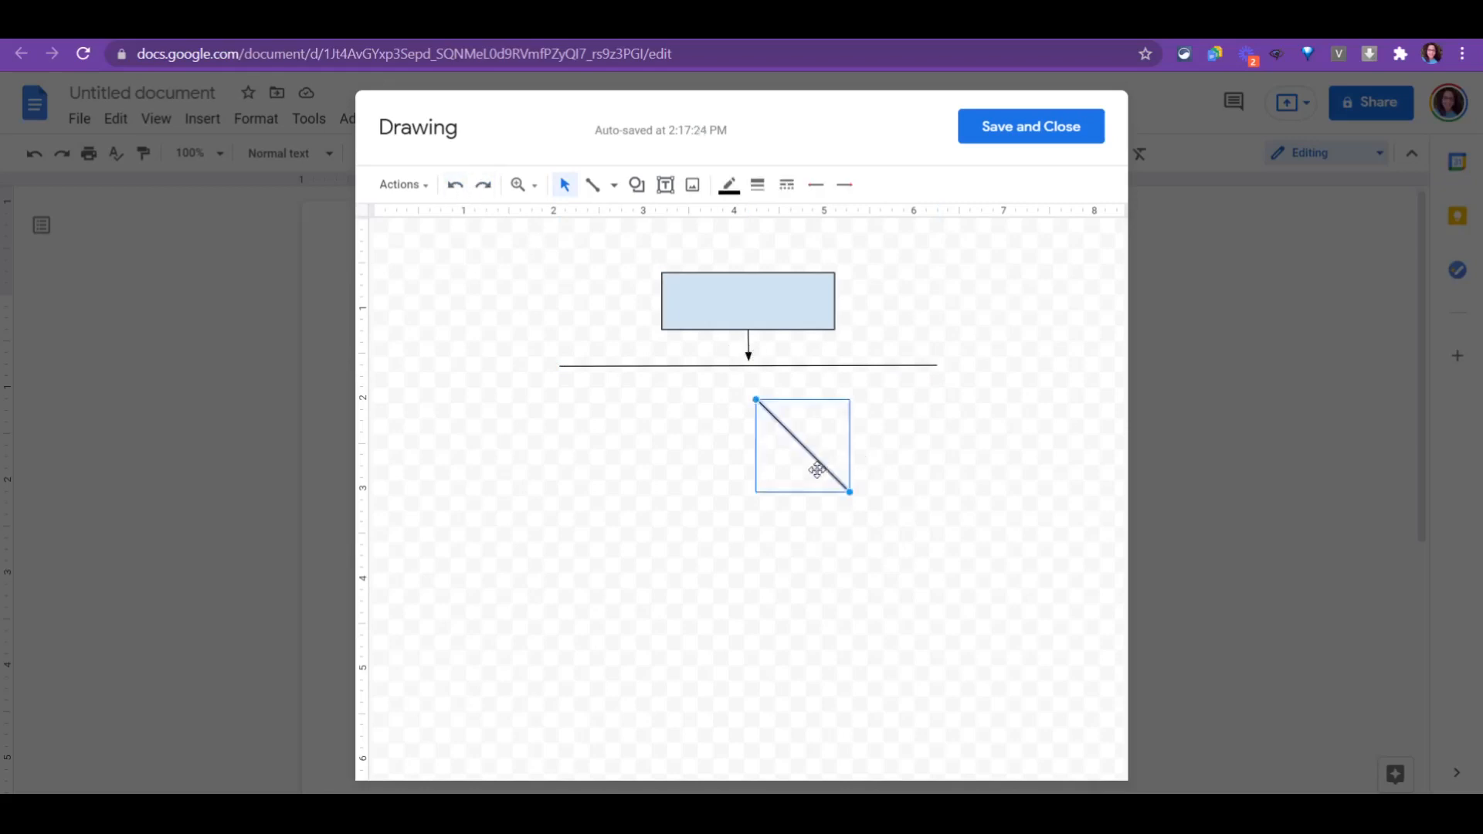
key(Delete)
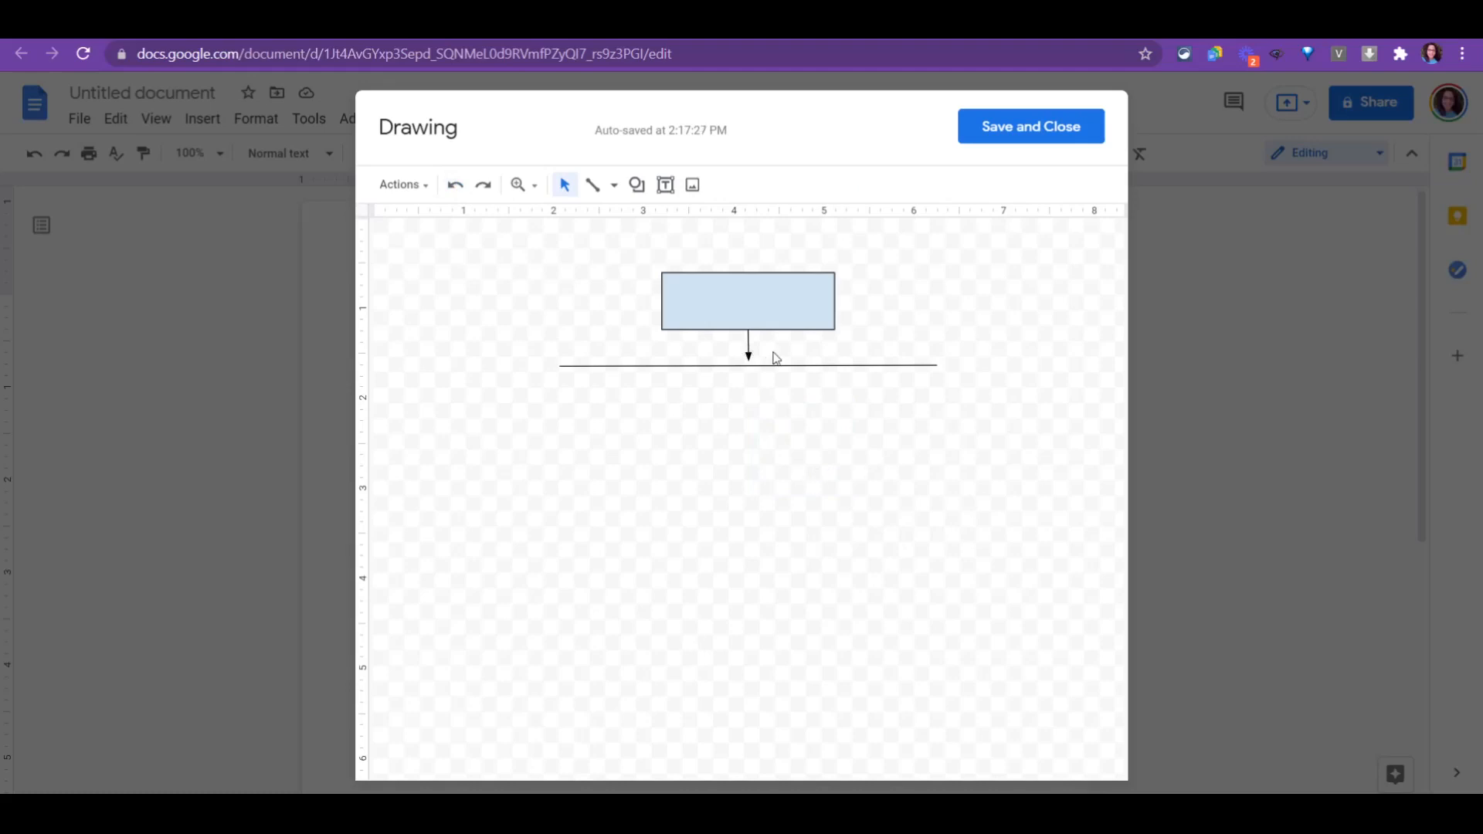
Raise the horizontal line to meet the arrow's tip and add a short downward arrow at each end of the line
drag(753, 364, 758, 361)
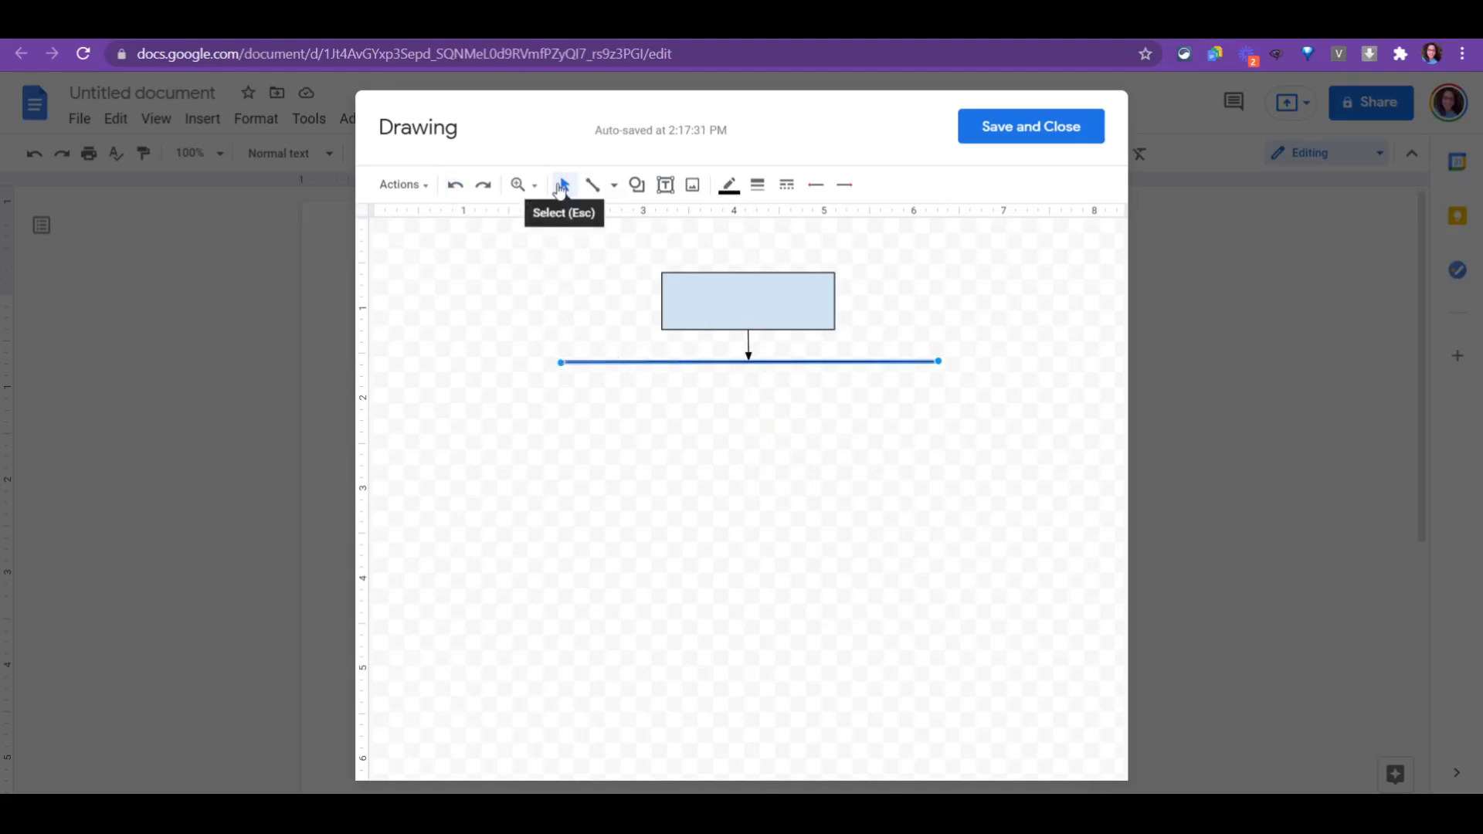
click(613, 186)
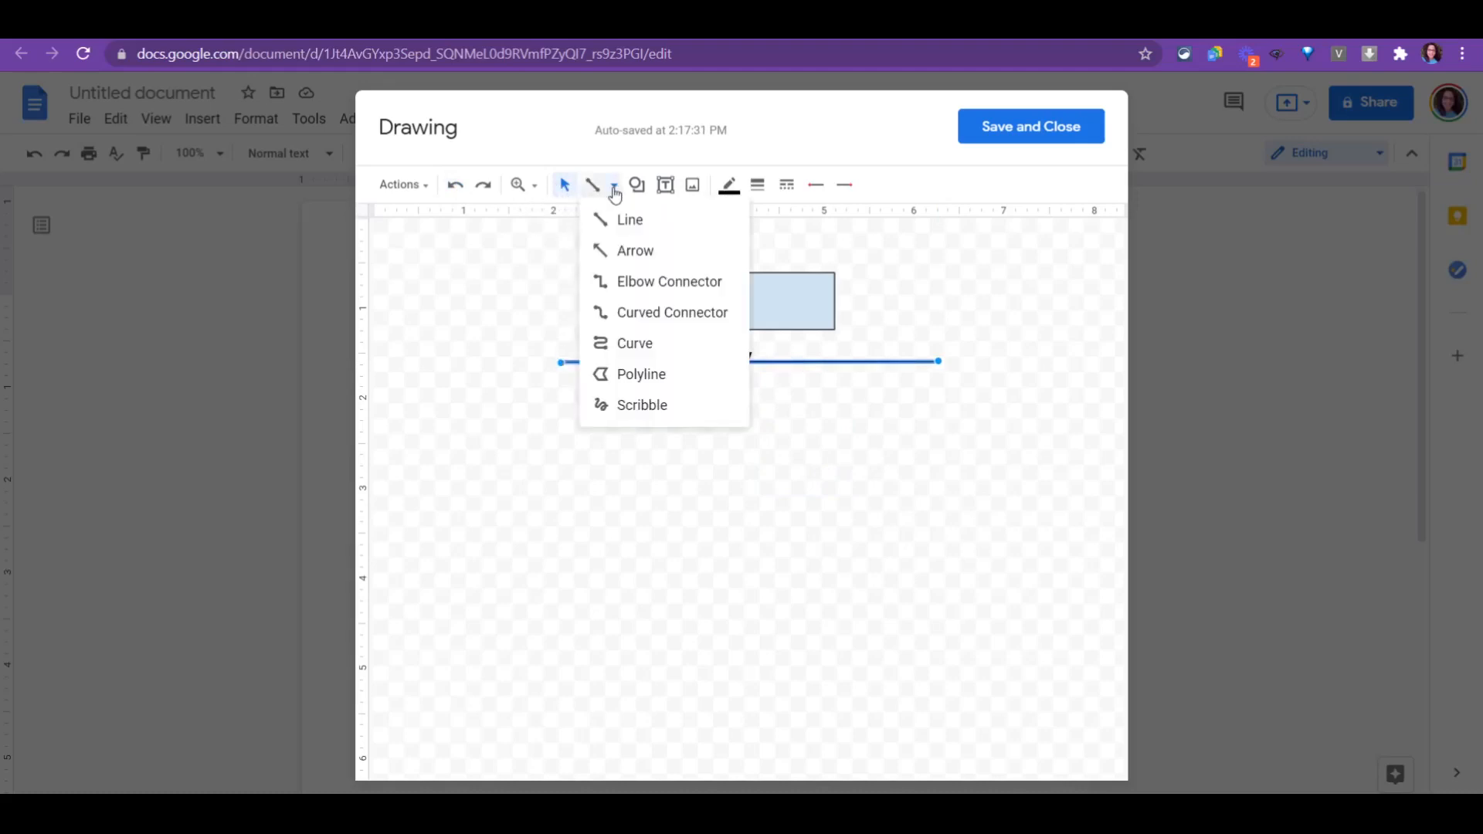
click(601, 251)
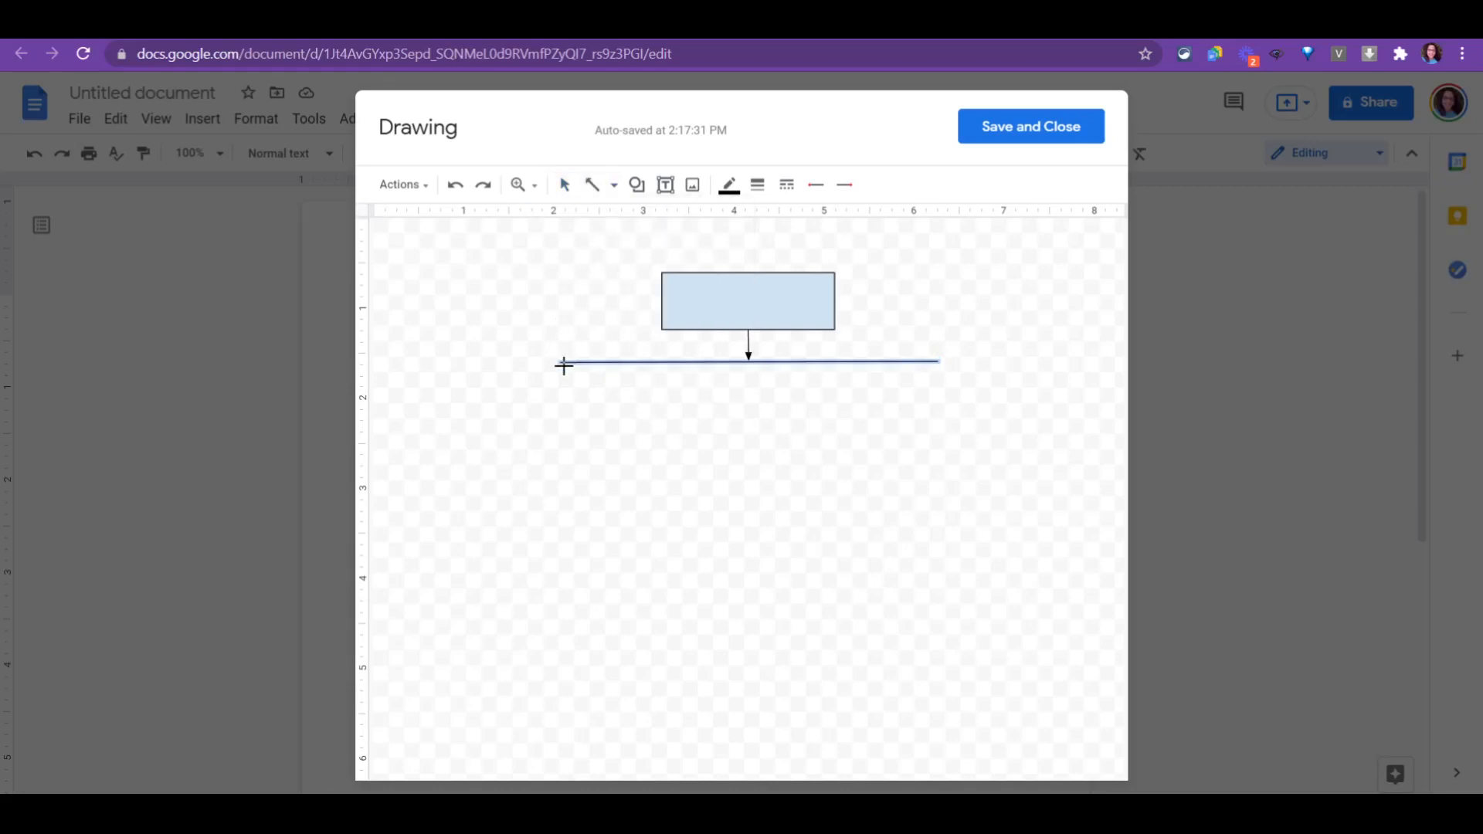
drag(563, 362, 563, 380)
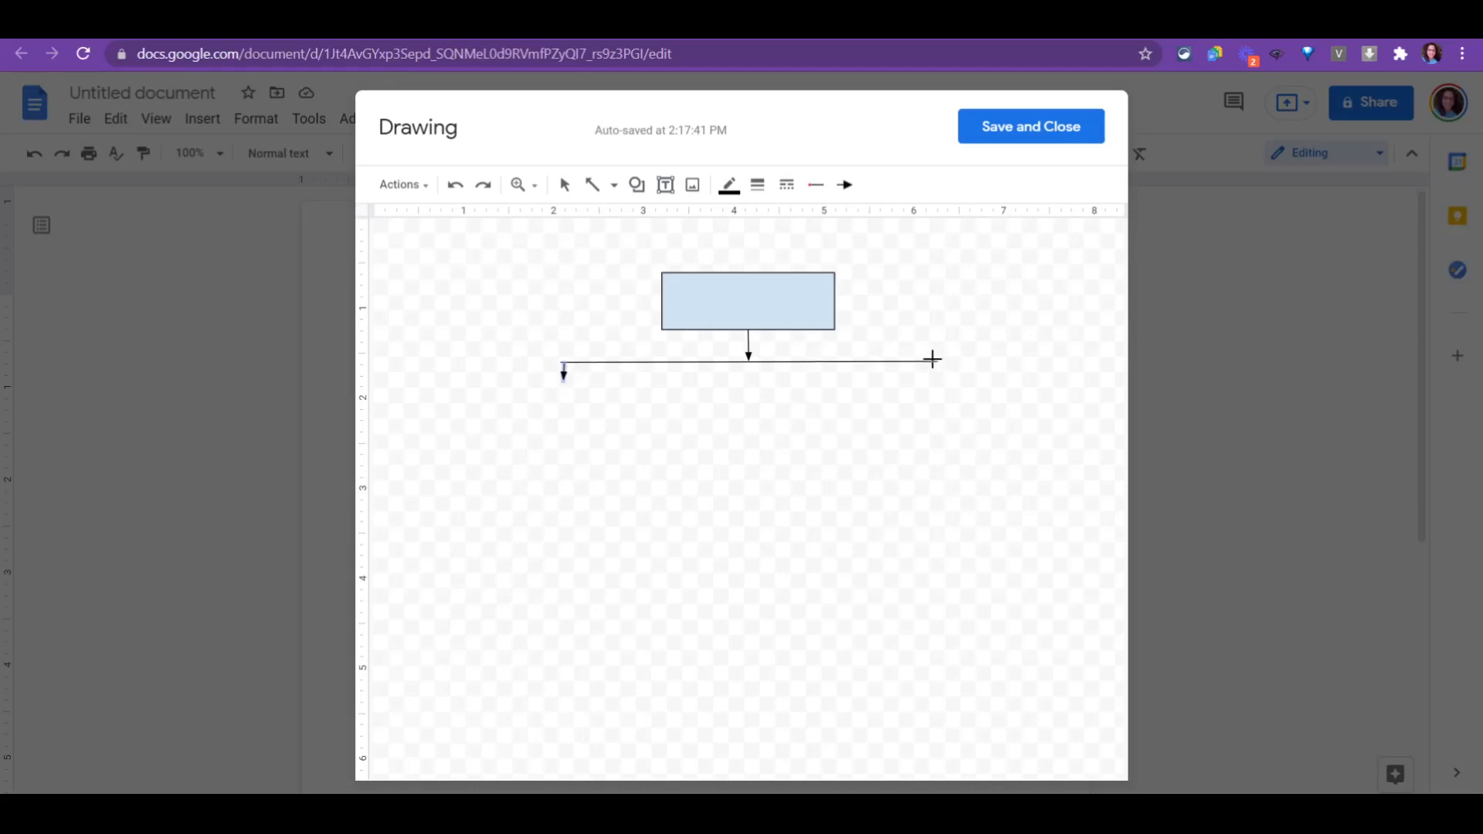
drag(937, 363, 937, 379)
drag(564, 374, 563, 378)
click(612, 188)
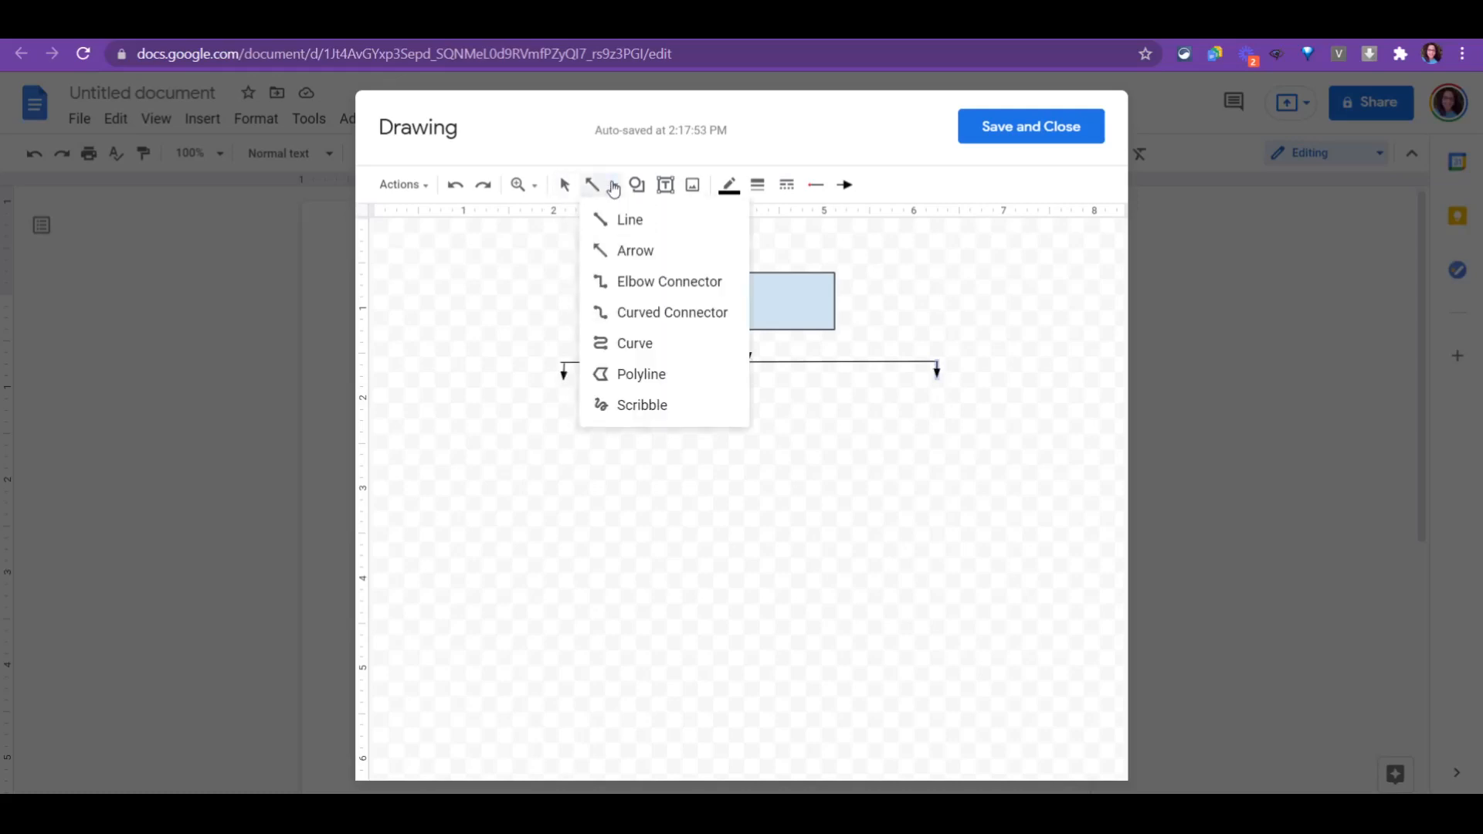
click(638, 254)
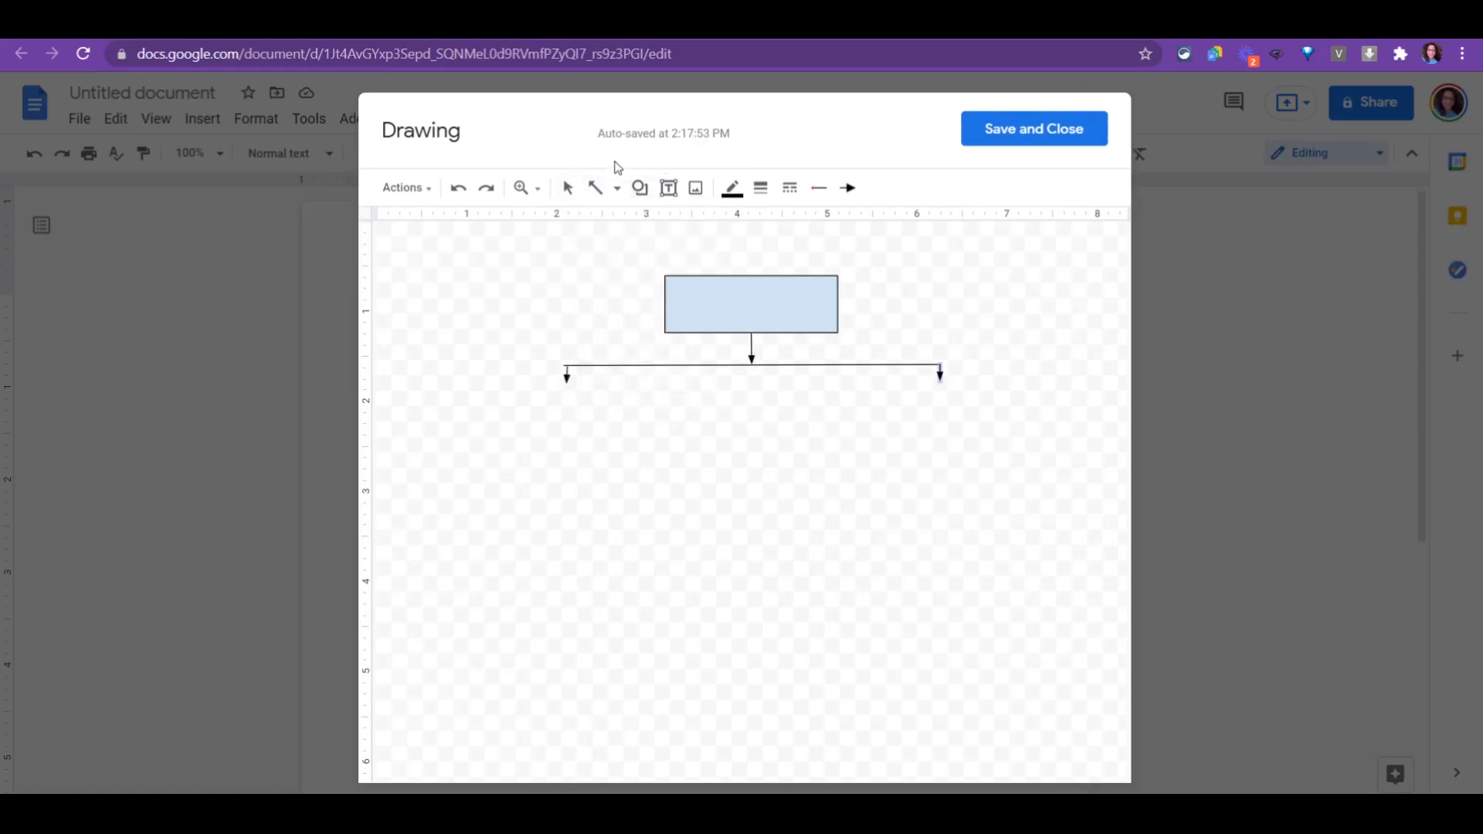
drag(568, 378, 662, 471)
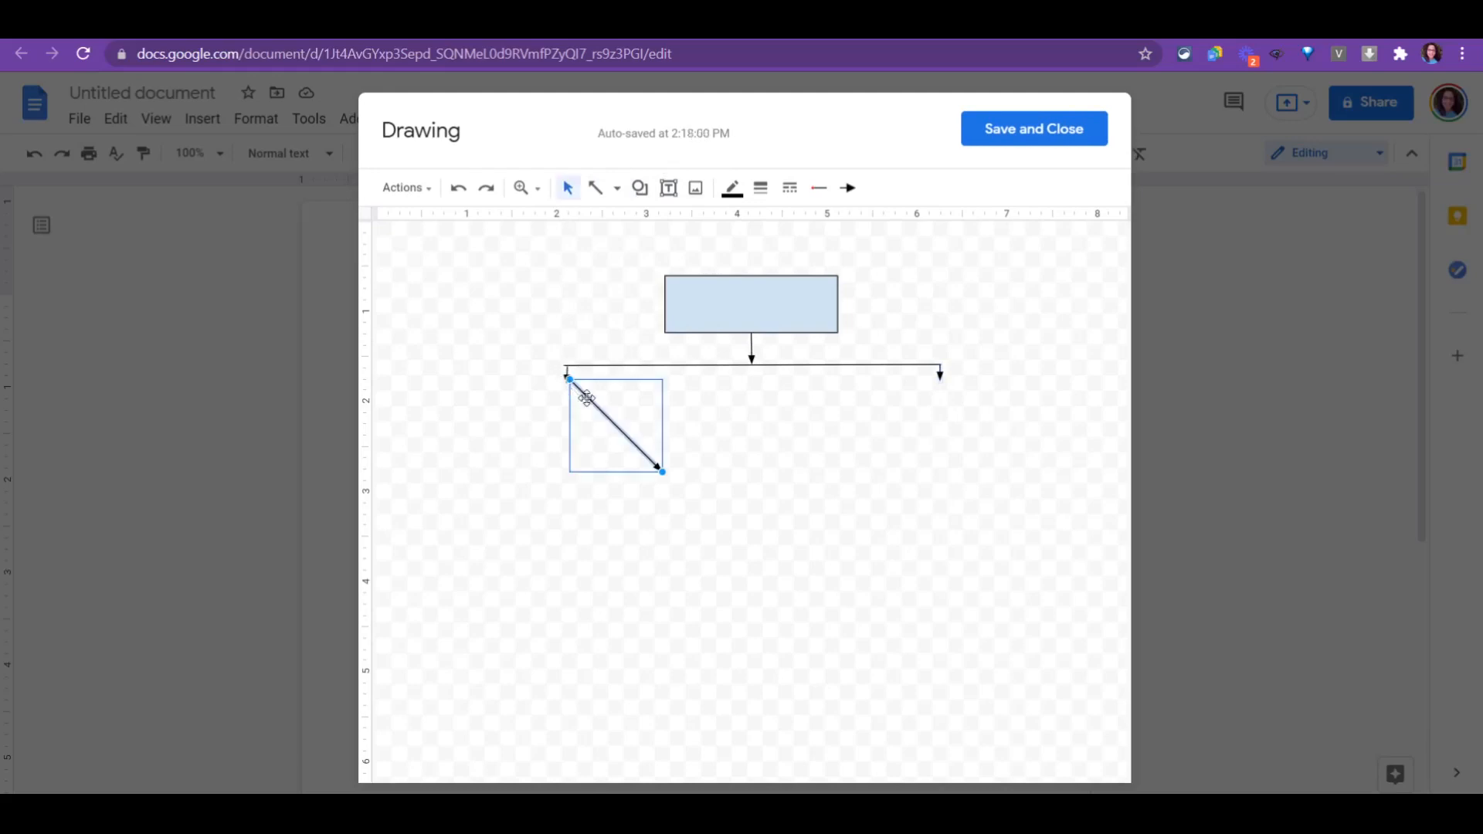
key(Delete)
Replace the arrow at the horizontal line's left end with a duplicate of the right-end arrow, aligned with the line's end
click(565, 378)
key(Delete)
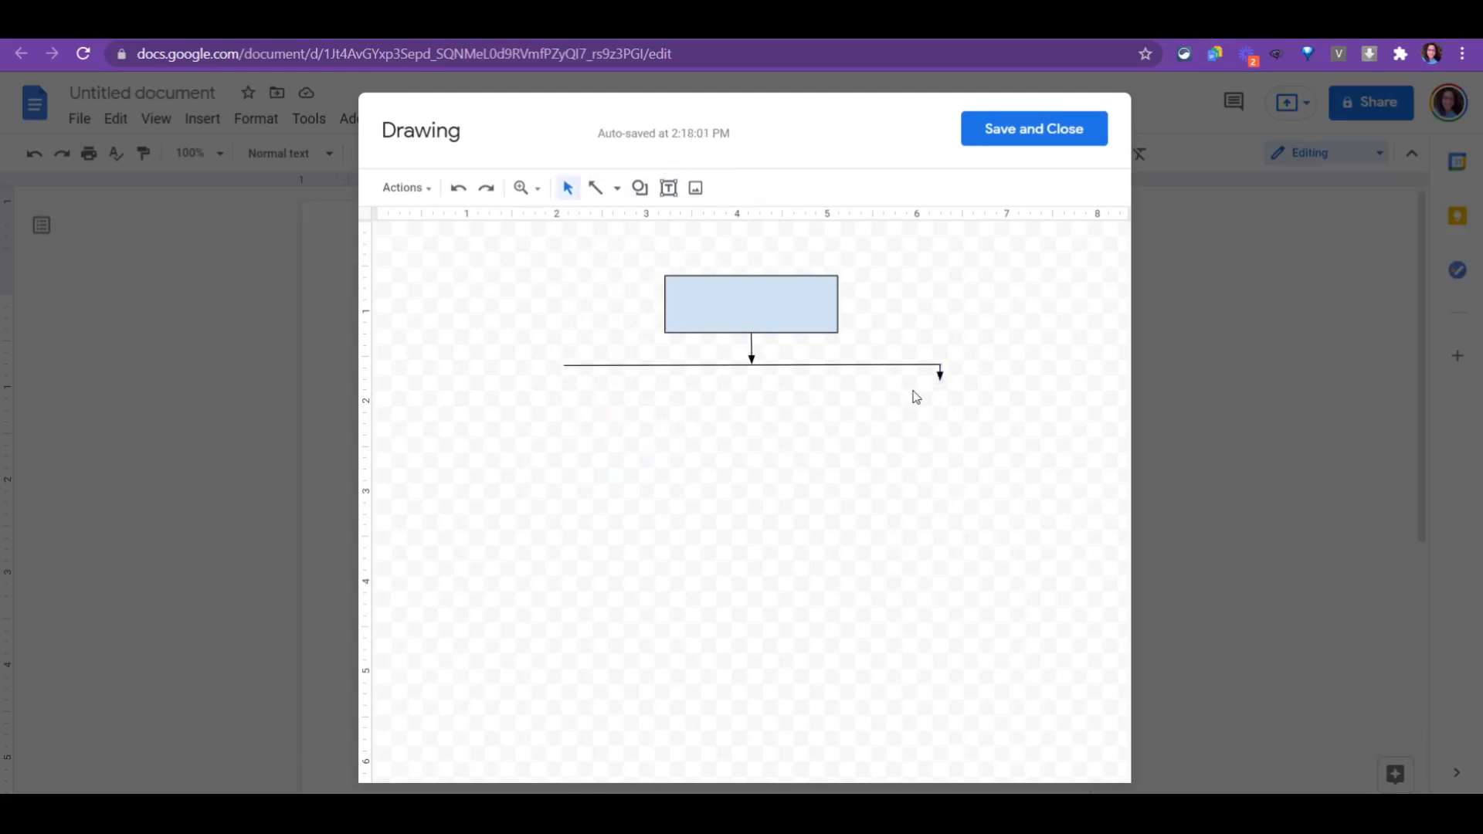
click(942, 374)
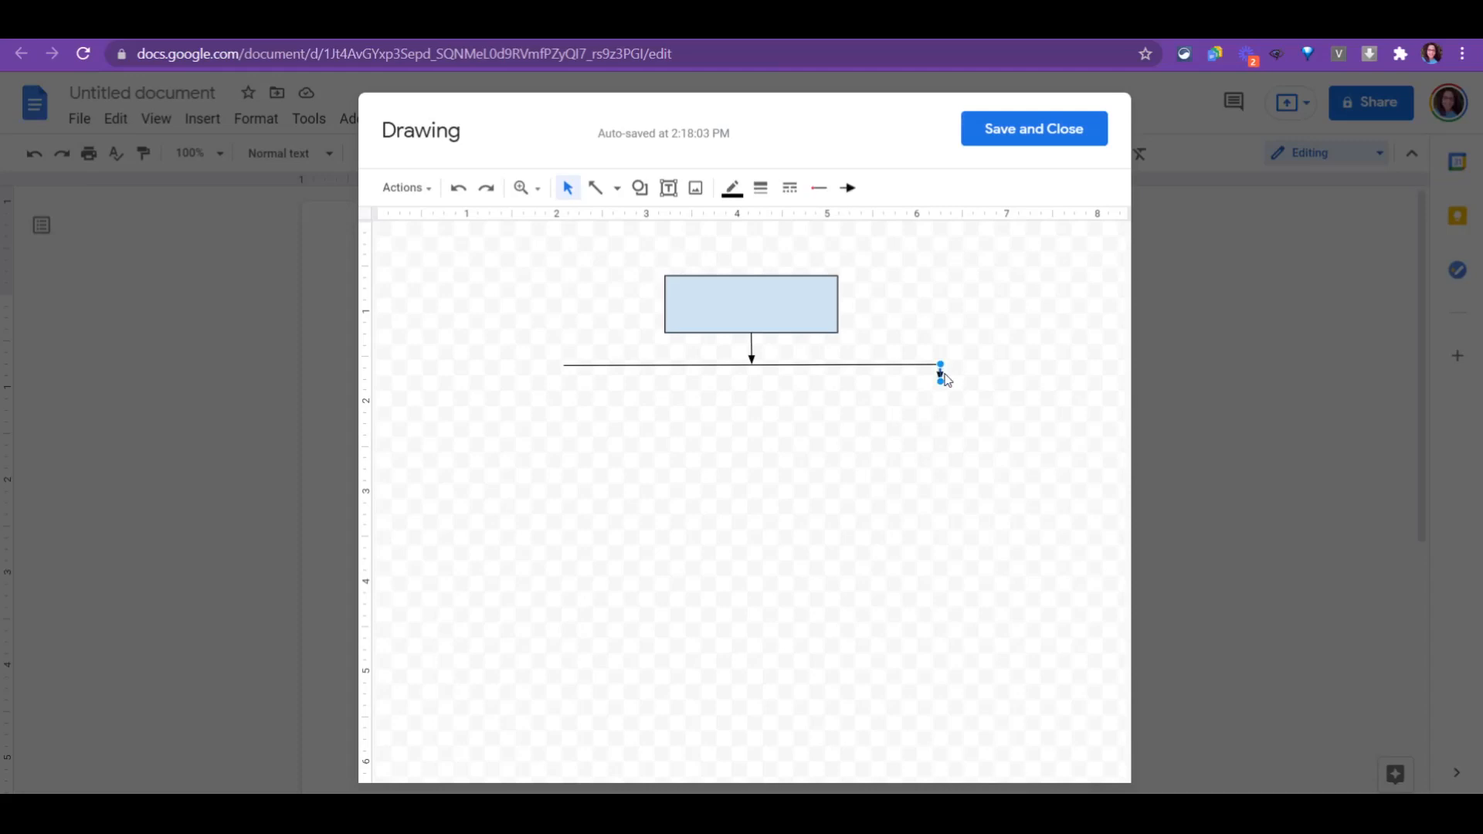
key(ctrl+d)
key(Left)
key(Left)
key(Left)
key(Left)
key(Left)
key(Left)
key(Left)
key(Left)
key(Left)
key(Left)
key(Up)
key(Up)
key(Up)
key(Up)
key(Left)
click(988, 312)
Copy the blue rectangle and paste three duplicates of it
click(752, 305)
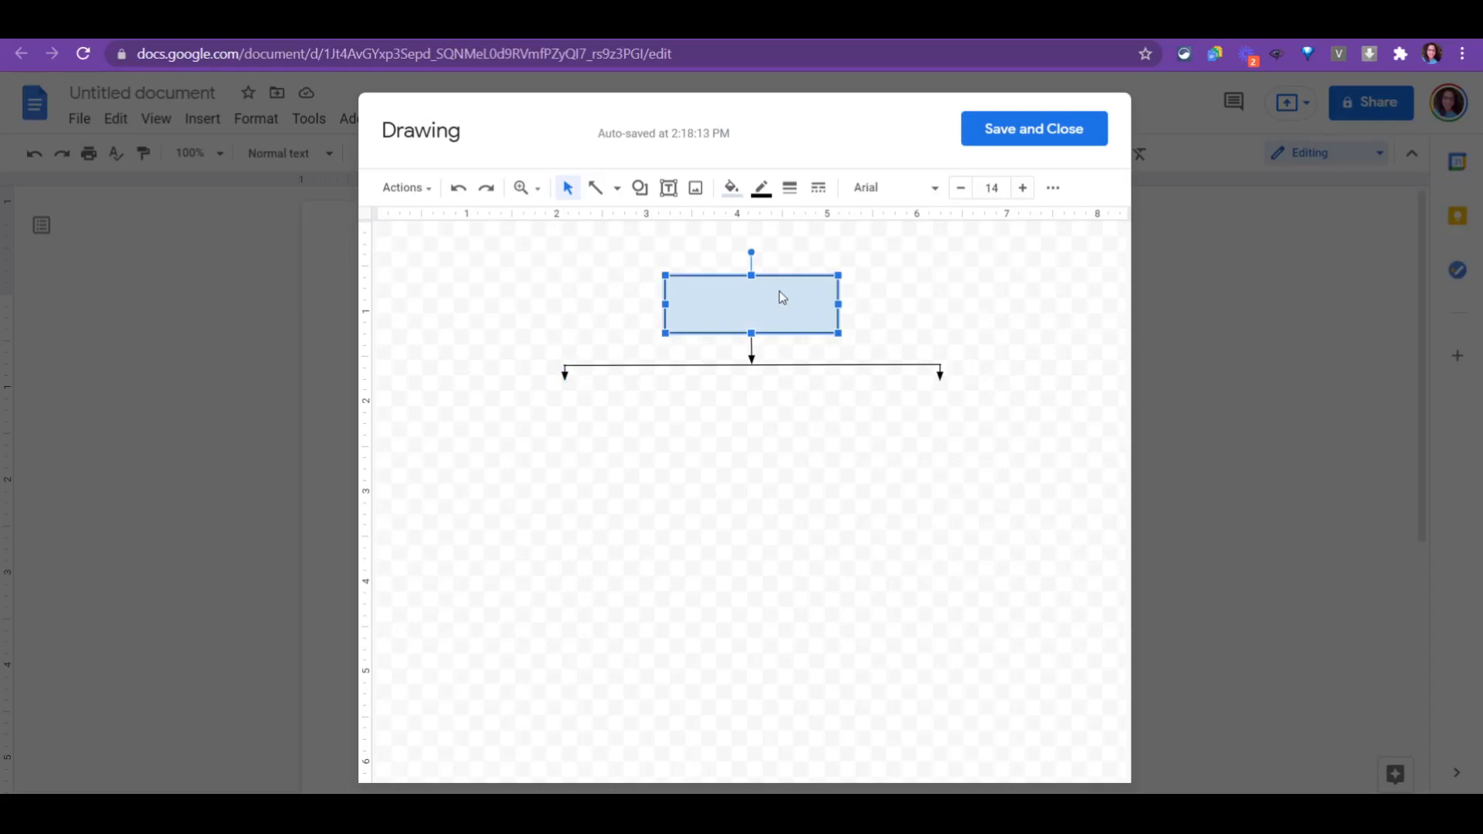
click(557, 446)
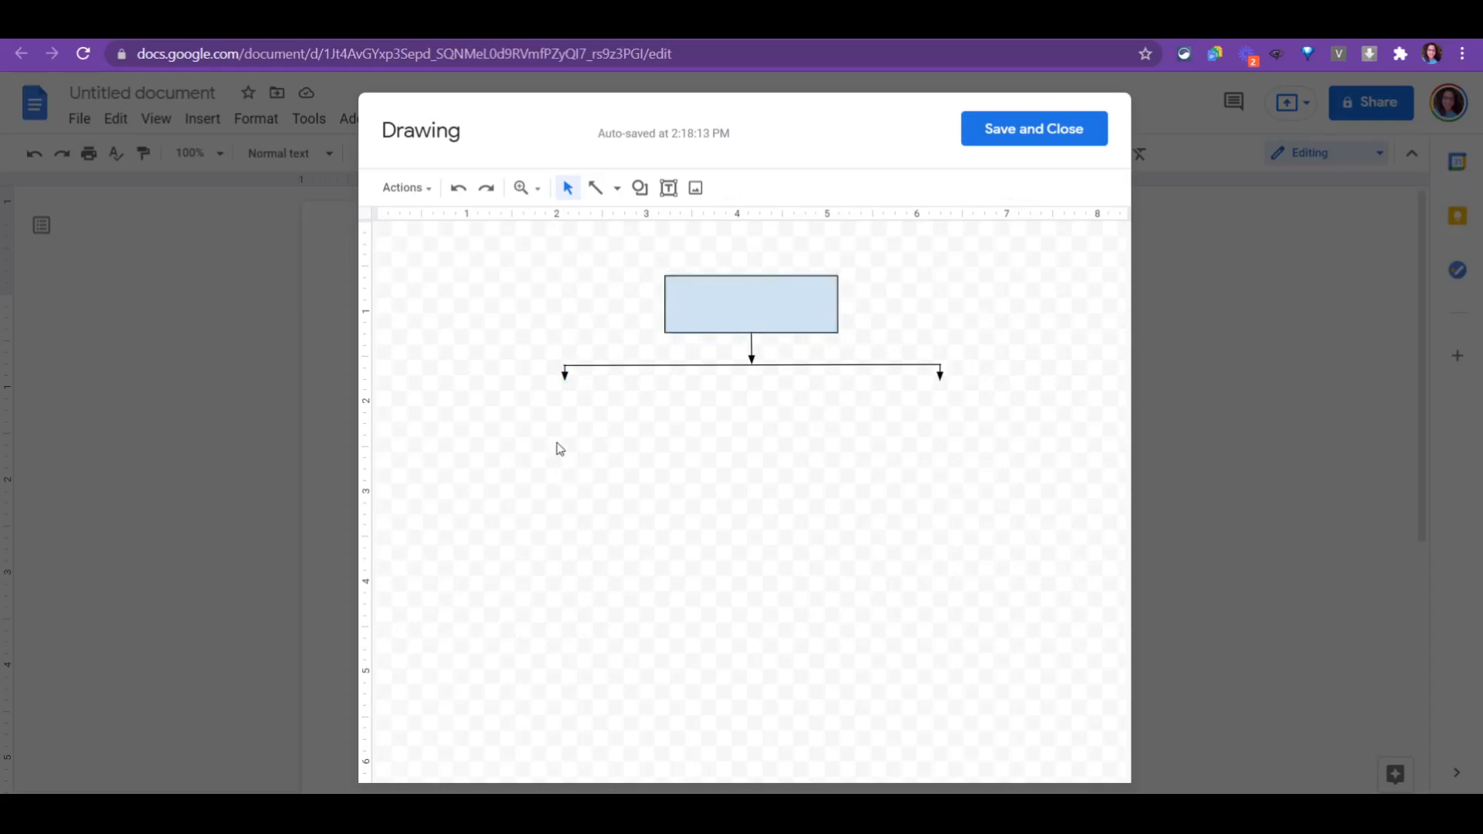
key(ctrl+v)
key(ctrl+v)
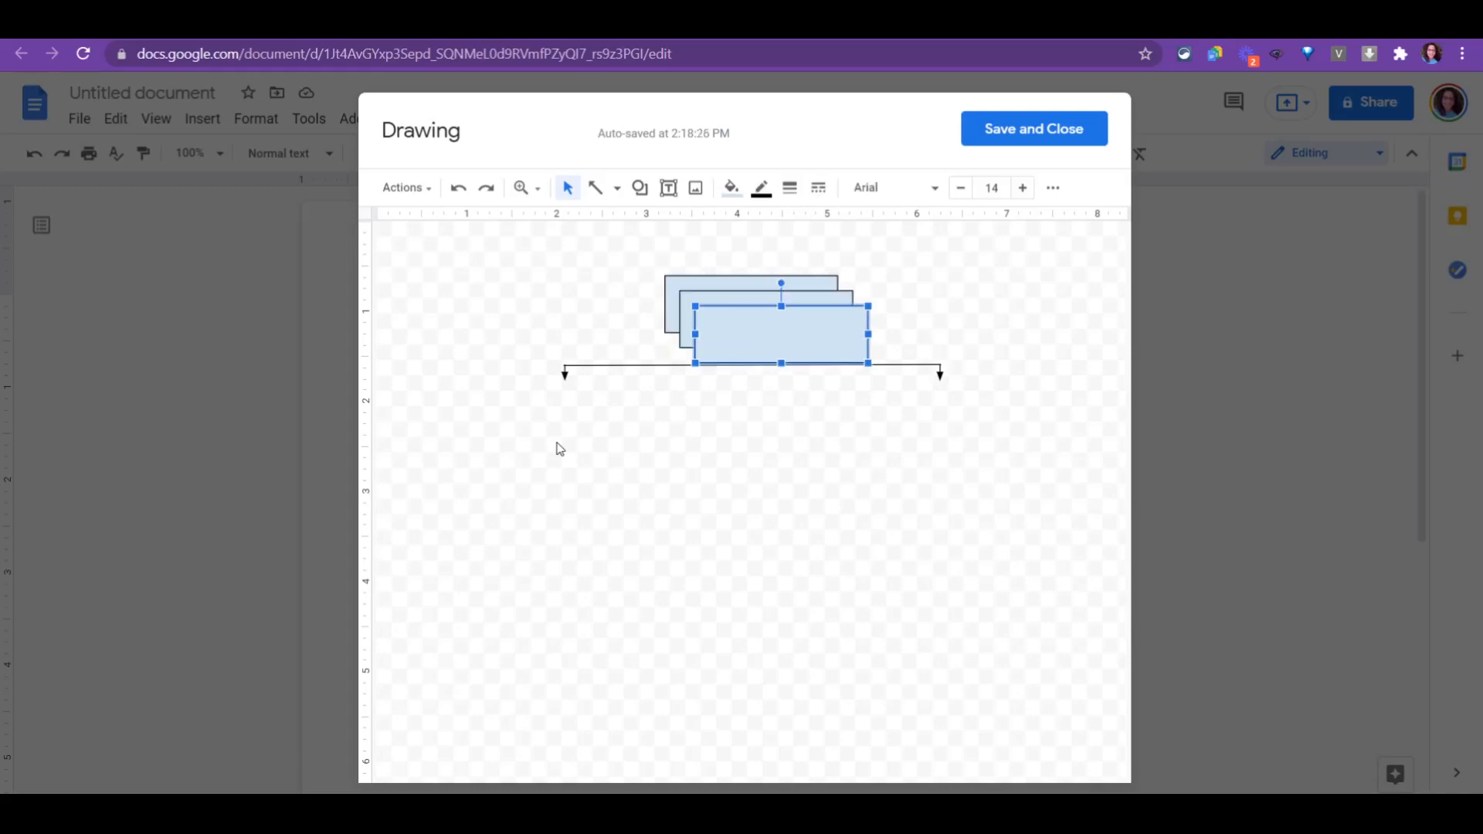
key(ctrl+v)
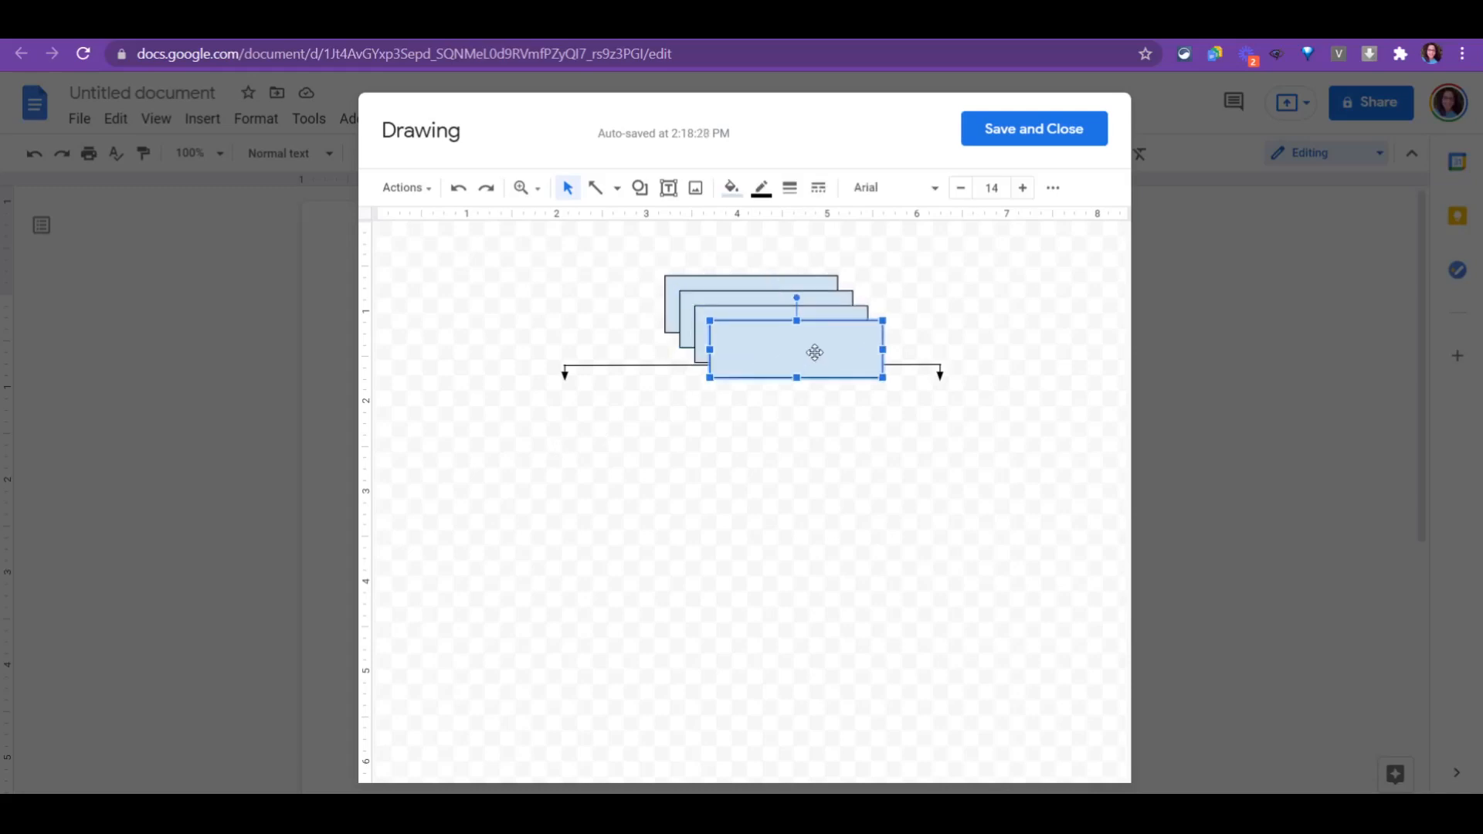
Arrange the three rectangle copies in a row below the horizontal line: one under each end arrow and one in the middle
drag(808, 344, 589, 407)
click(758, 337)
drag(758, 337, 773, 425)
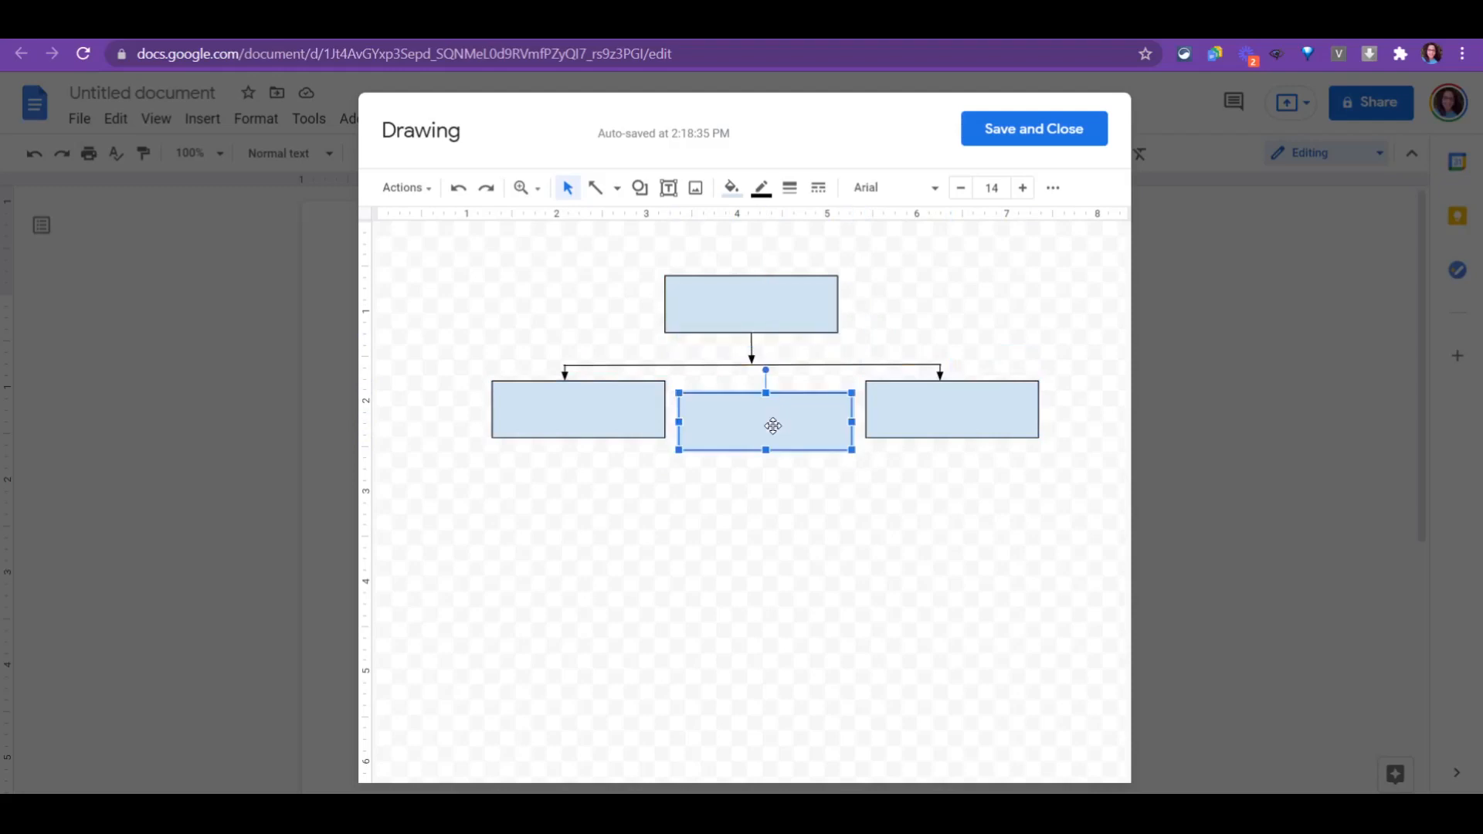
Duplicate the short arrow at the horizontal line's right end and position the copy at the line's middle, below the upper arrow's tip
click(940, 372)
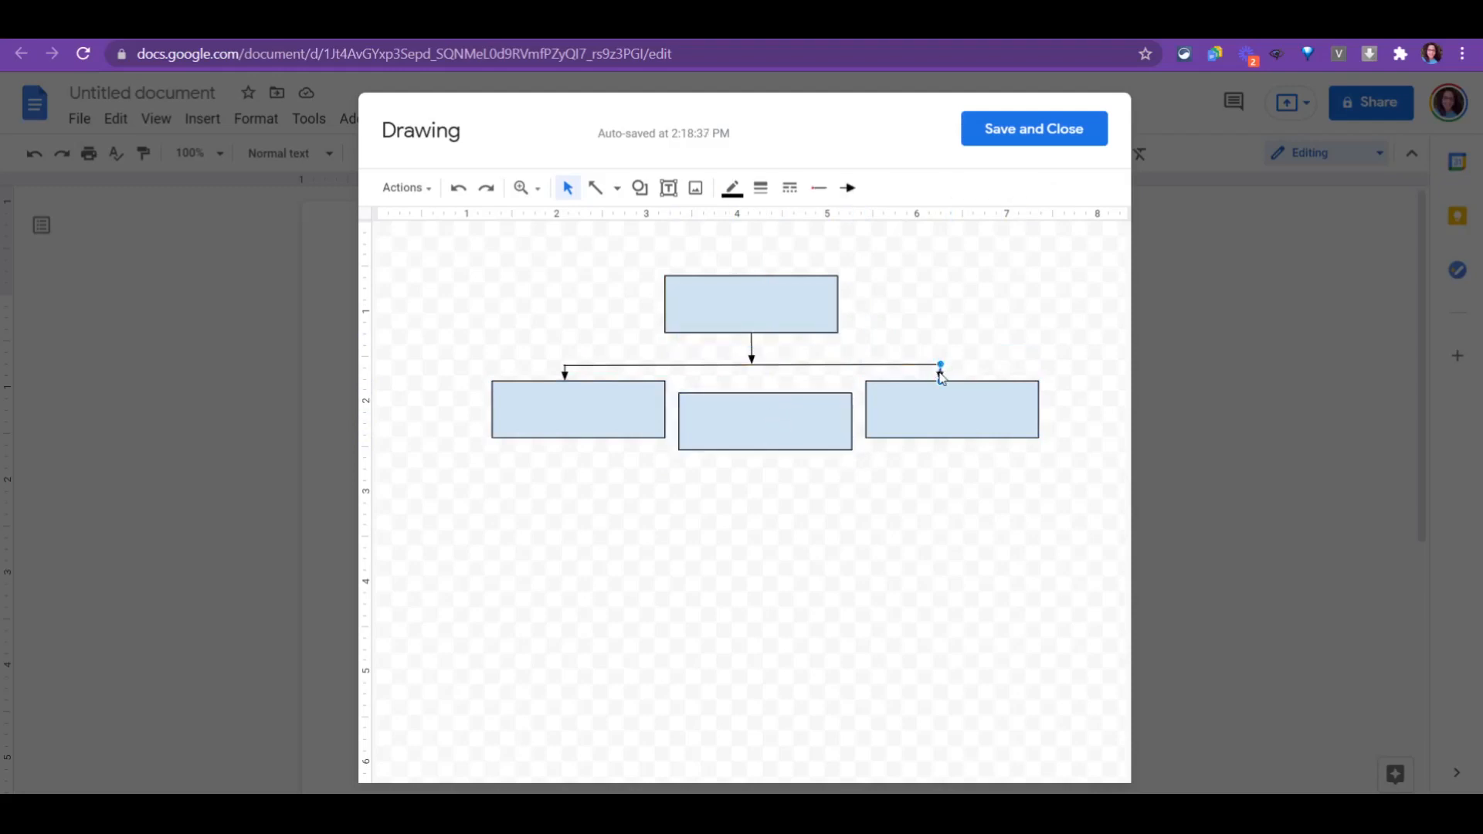
click(861, 486)
key(ctrl+v)
key(Left)
key(Left)
key(Left)
key(Left)
key(Left)
key(Left)
key(Left)
key(Left)
key(Left)
key(Left)
key(Left)
key(Left)
key(Up)
key(Up)
key(Right)
Move the middle rectangle up under the centre arrow, level with and evenly spaced between the two outer rectangles
click(774, 417)
key(Up)
key(Up)
key(Left)
key(Down)
key(Up)
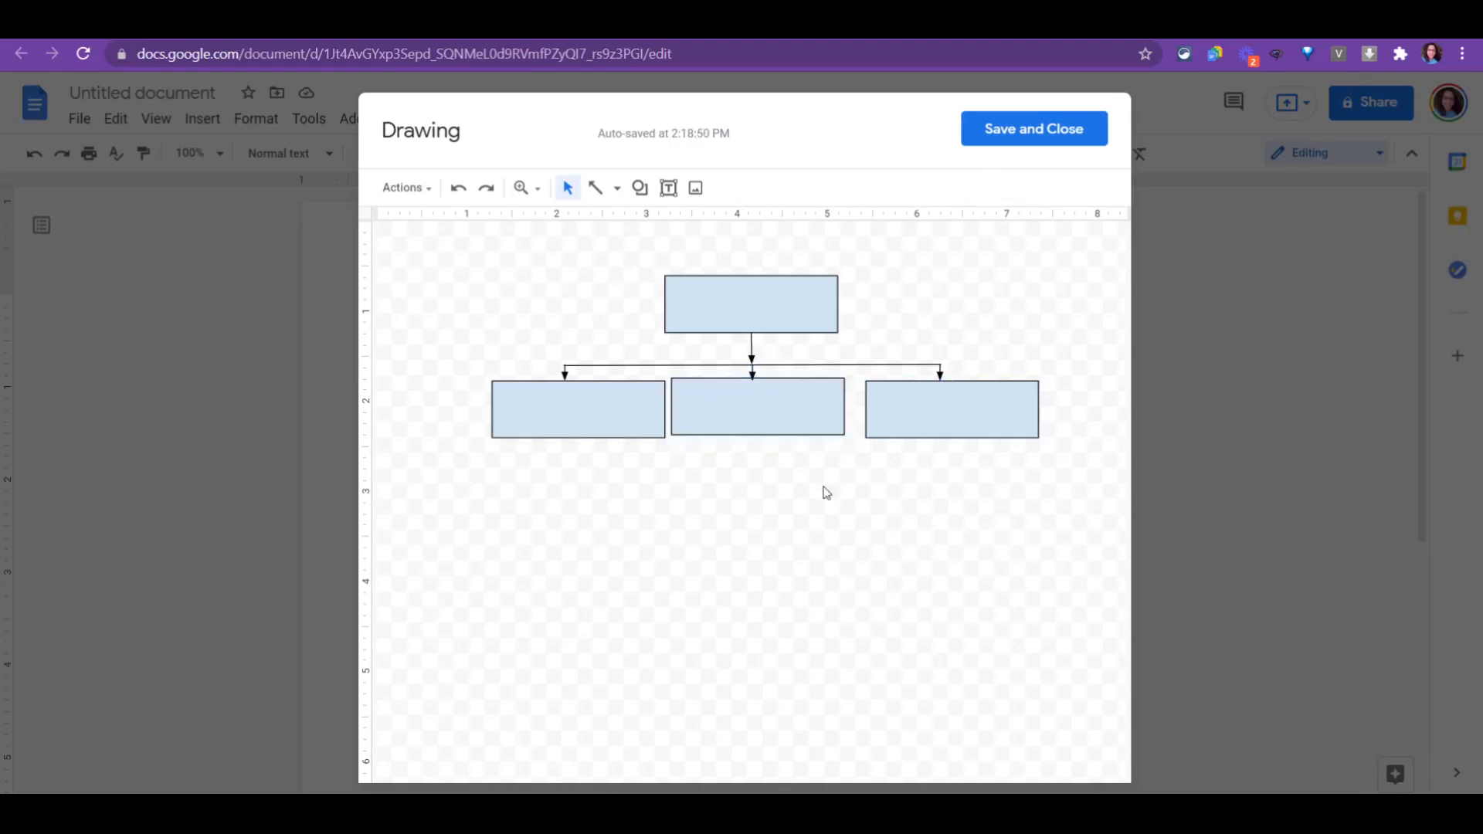
drag(784, 414, 791, 420)
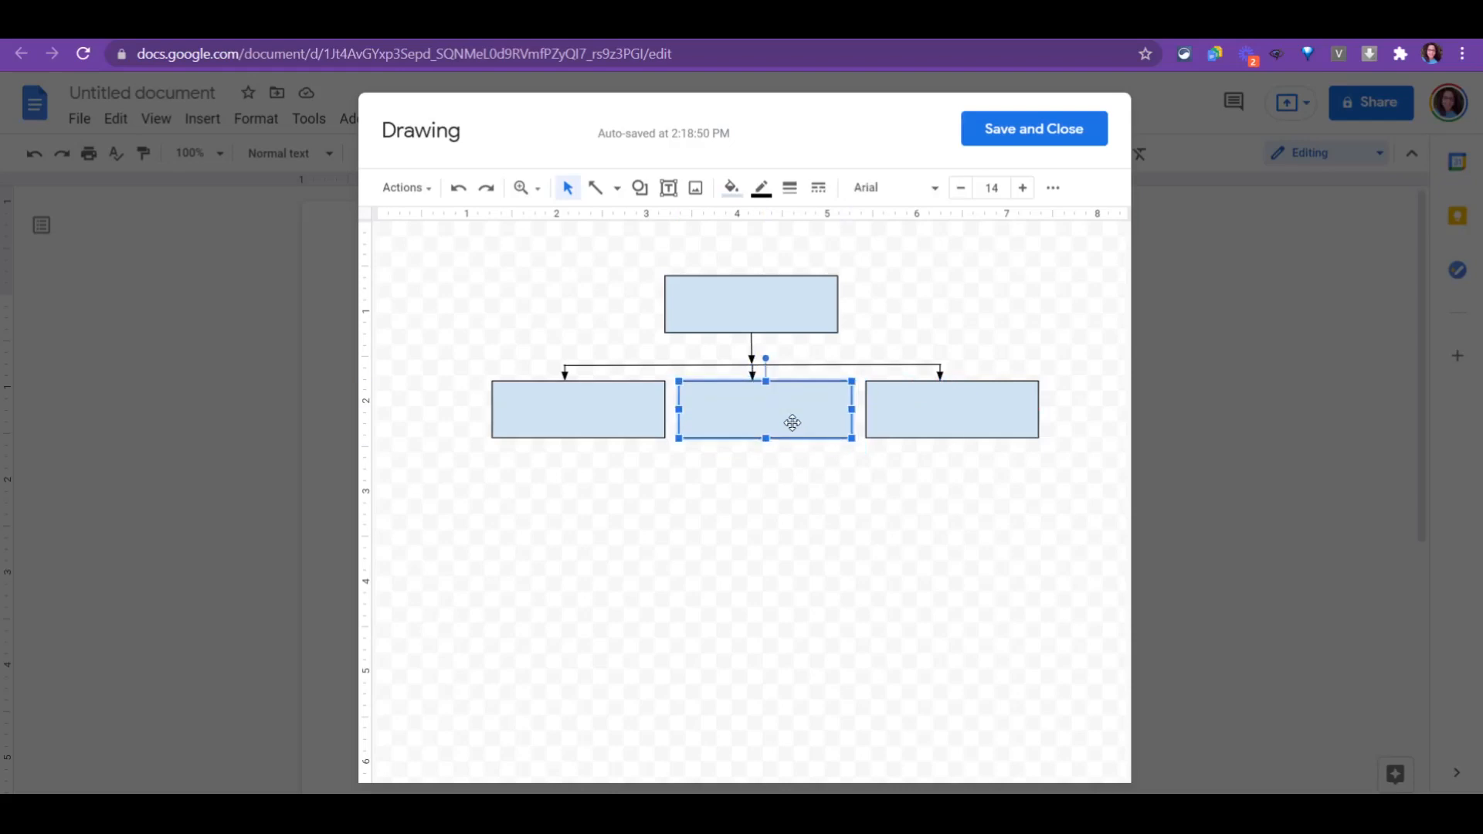
click(778, 493)
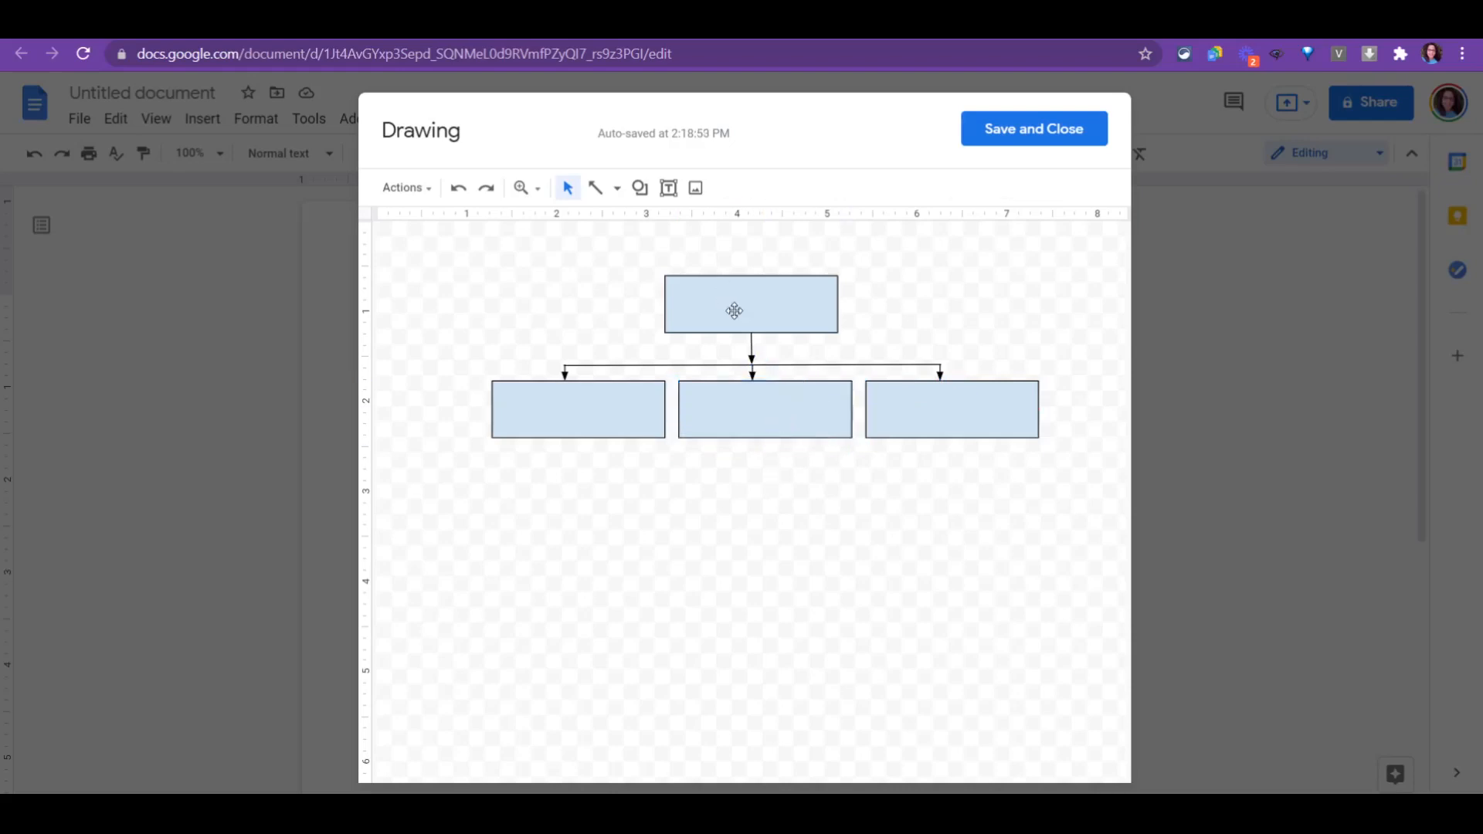
Insert a text box and fit it just inside the borders of the top rectangle
click(669, 190)
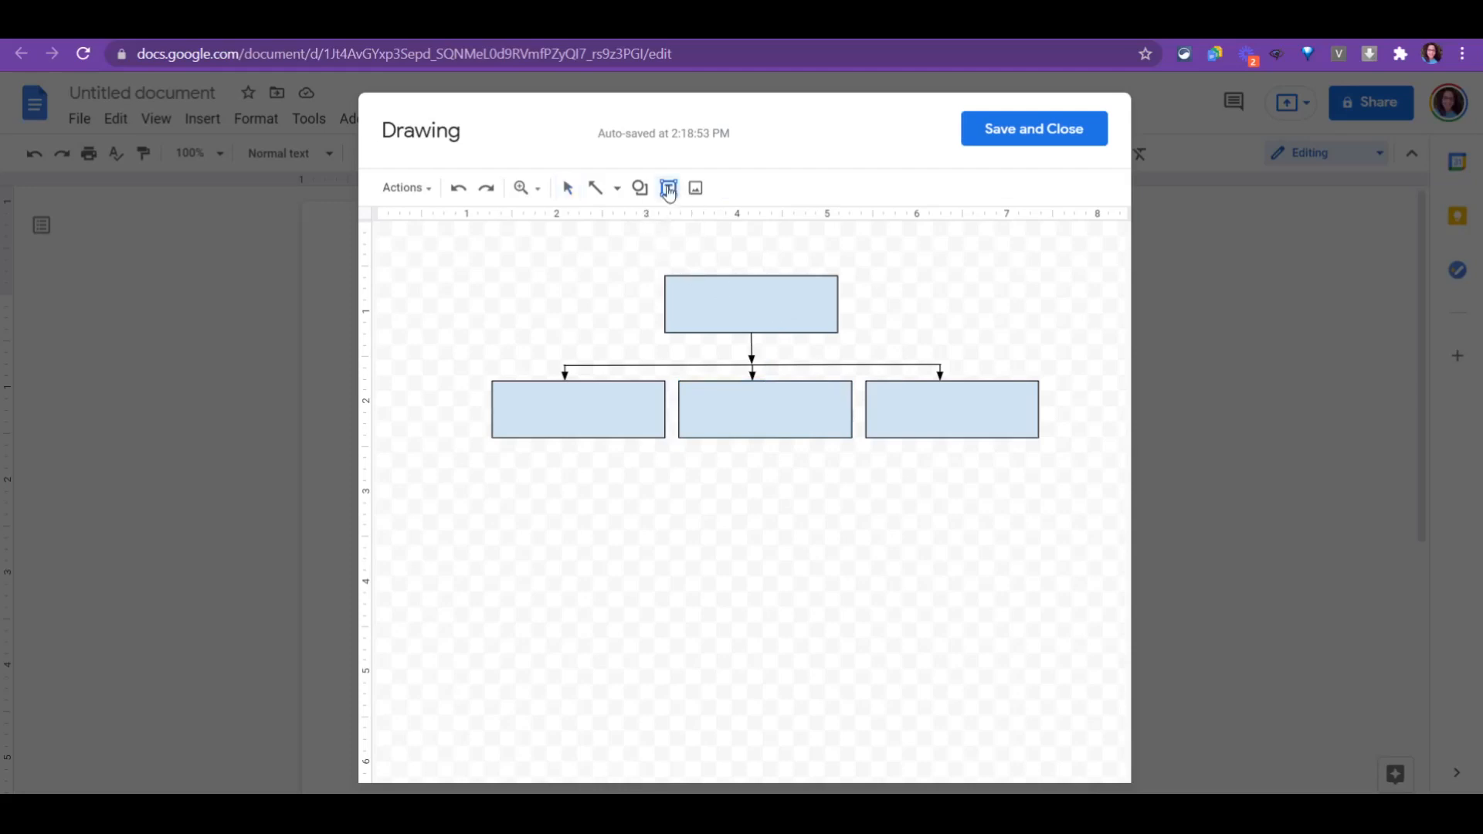
click(738, 297)
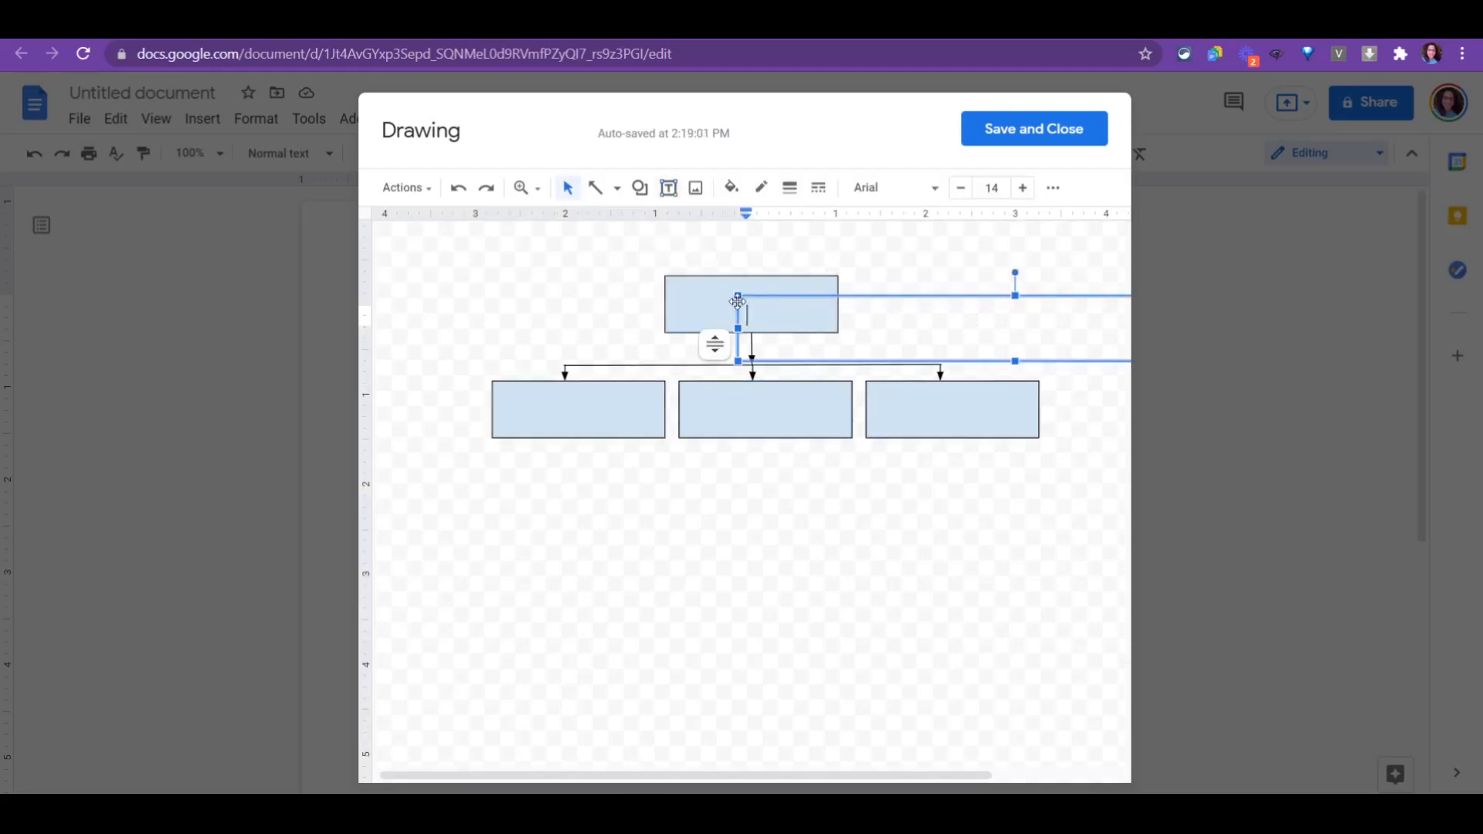
drag(739, 294, 592, 285)
drag(763, 305, 669, 303)
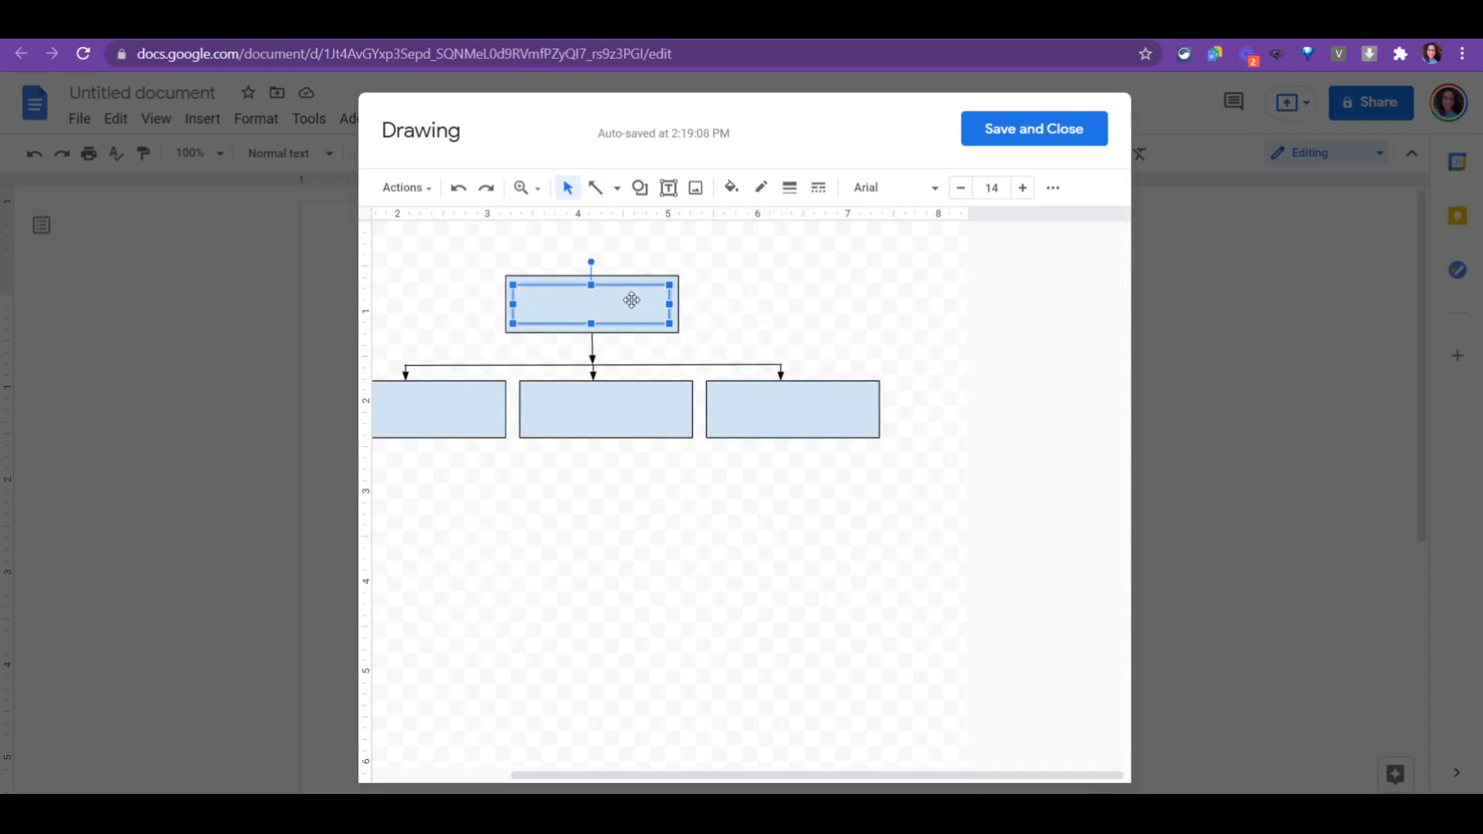
Enter "A" in the text box and narrow the box around the letter, centred in the top rectangle
click(634, 307)
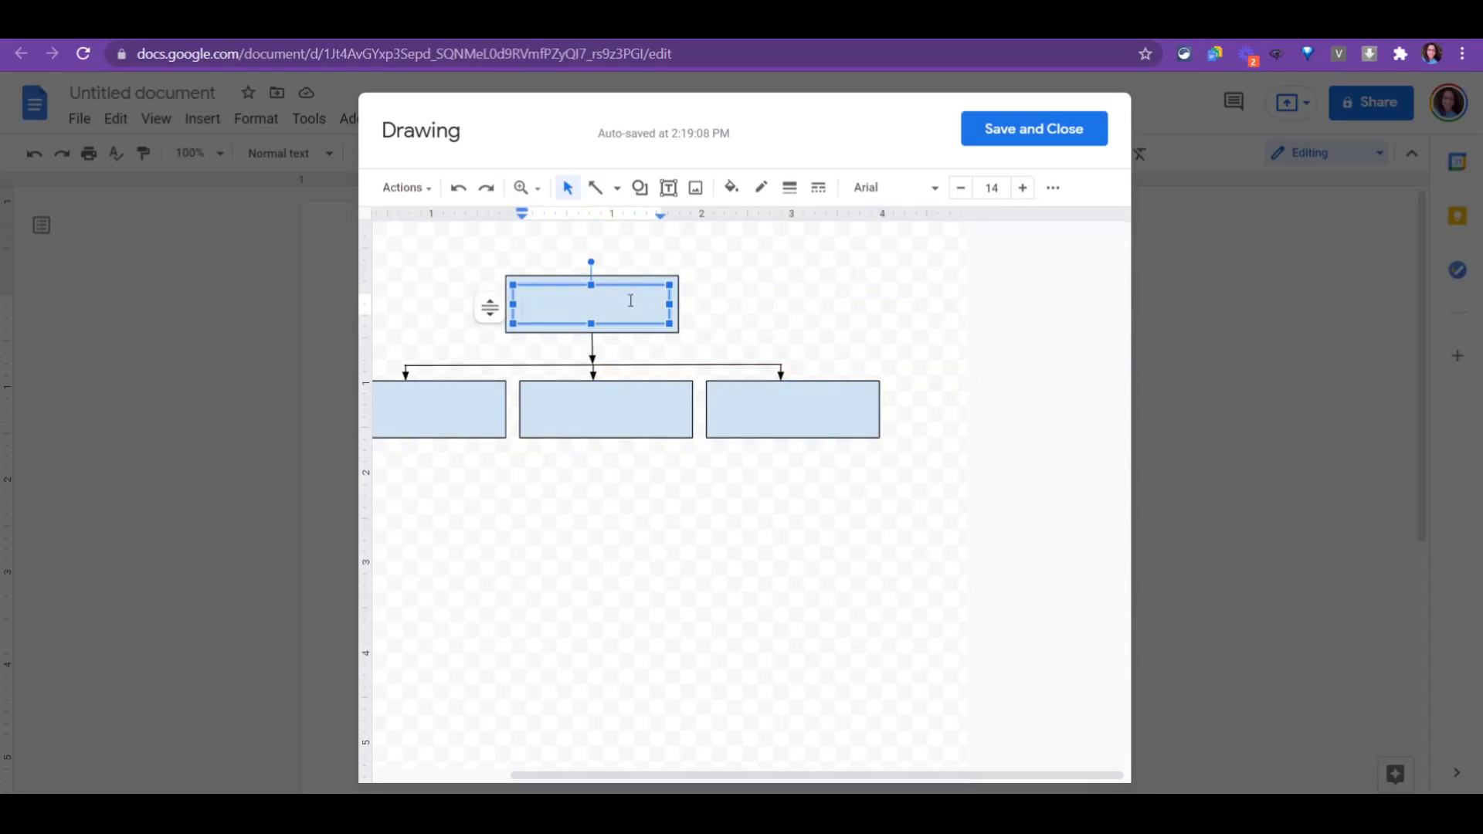
text(A)
drag(670, 304, 601, 287)
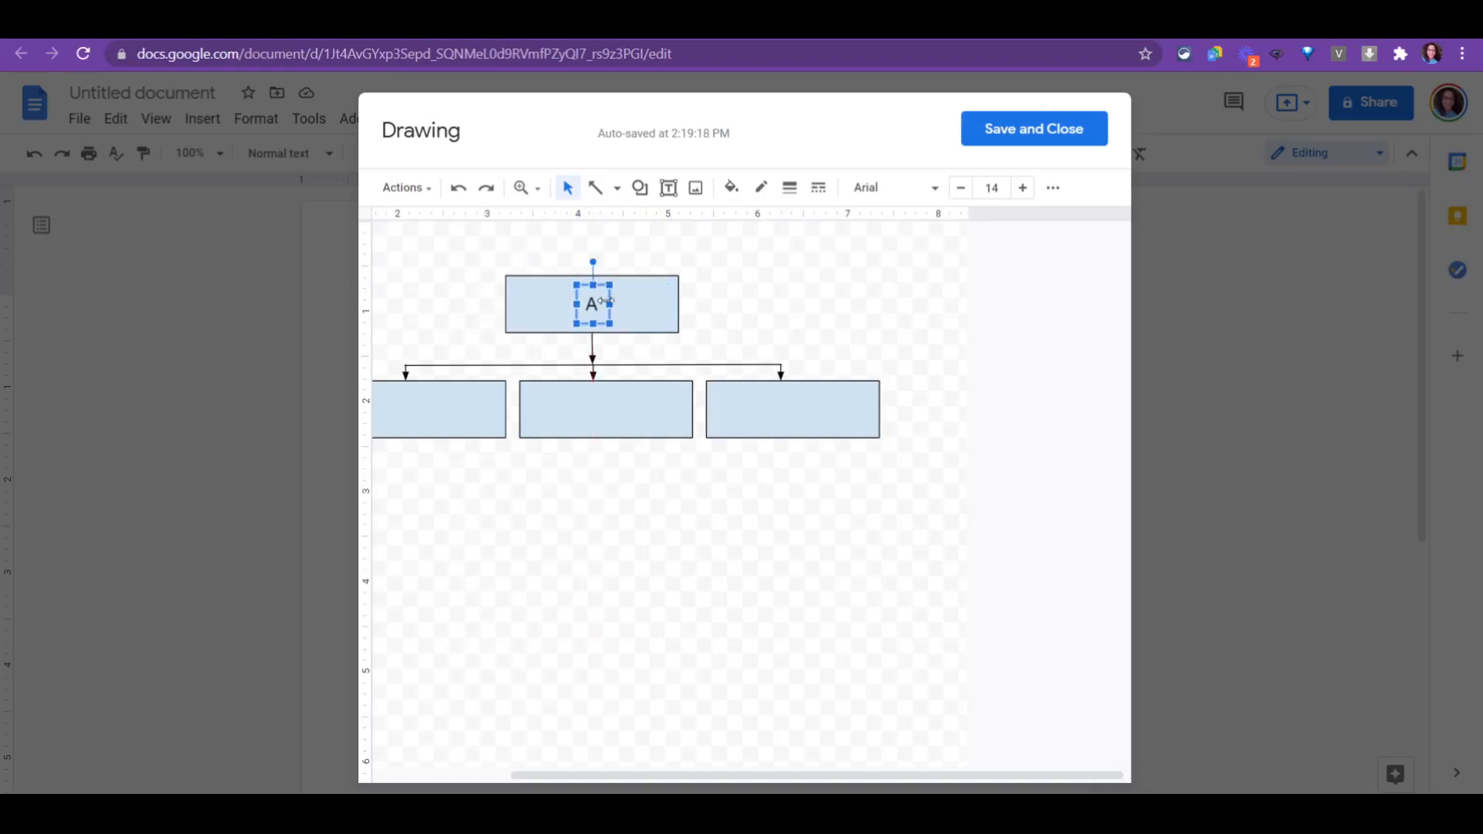
click(462, 494)
Paste three copies of the "A" text box into the drawing
drag(636, 774, 553, 776)
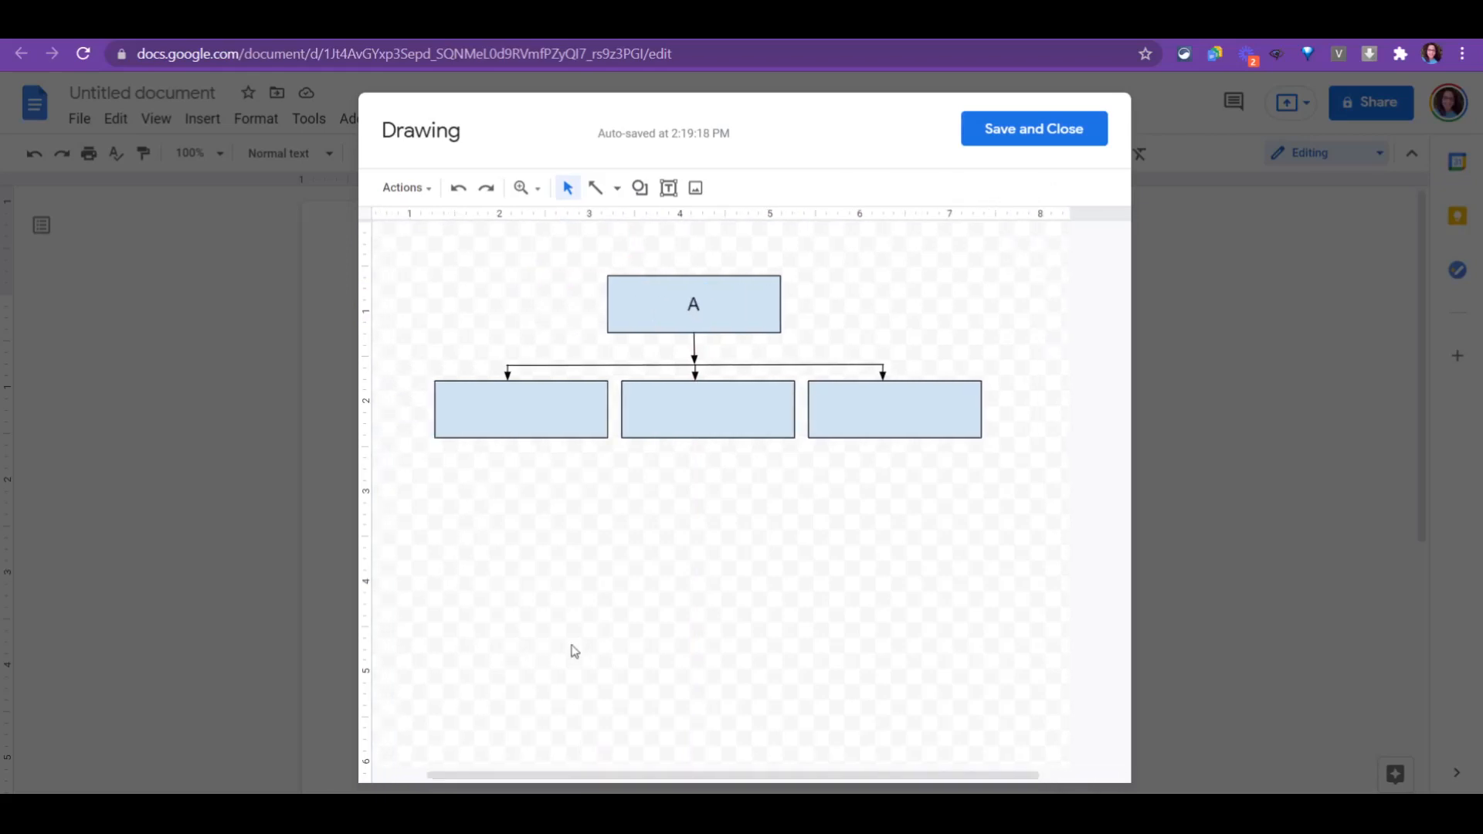
key(ctrl+v)
key(ctrl+v)
key(ctrl+v)
Place one text box copy in the middle of the lower-left rectangle and change its letter to "B"
drag(740, 348, 519, 403)
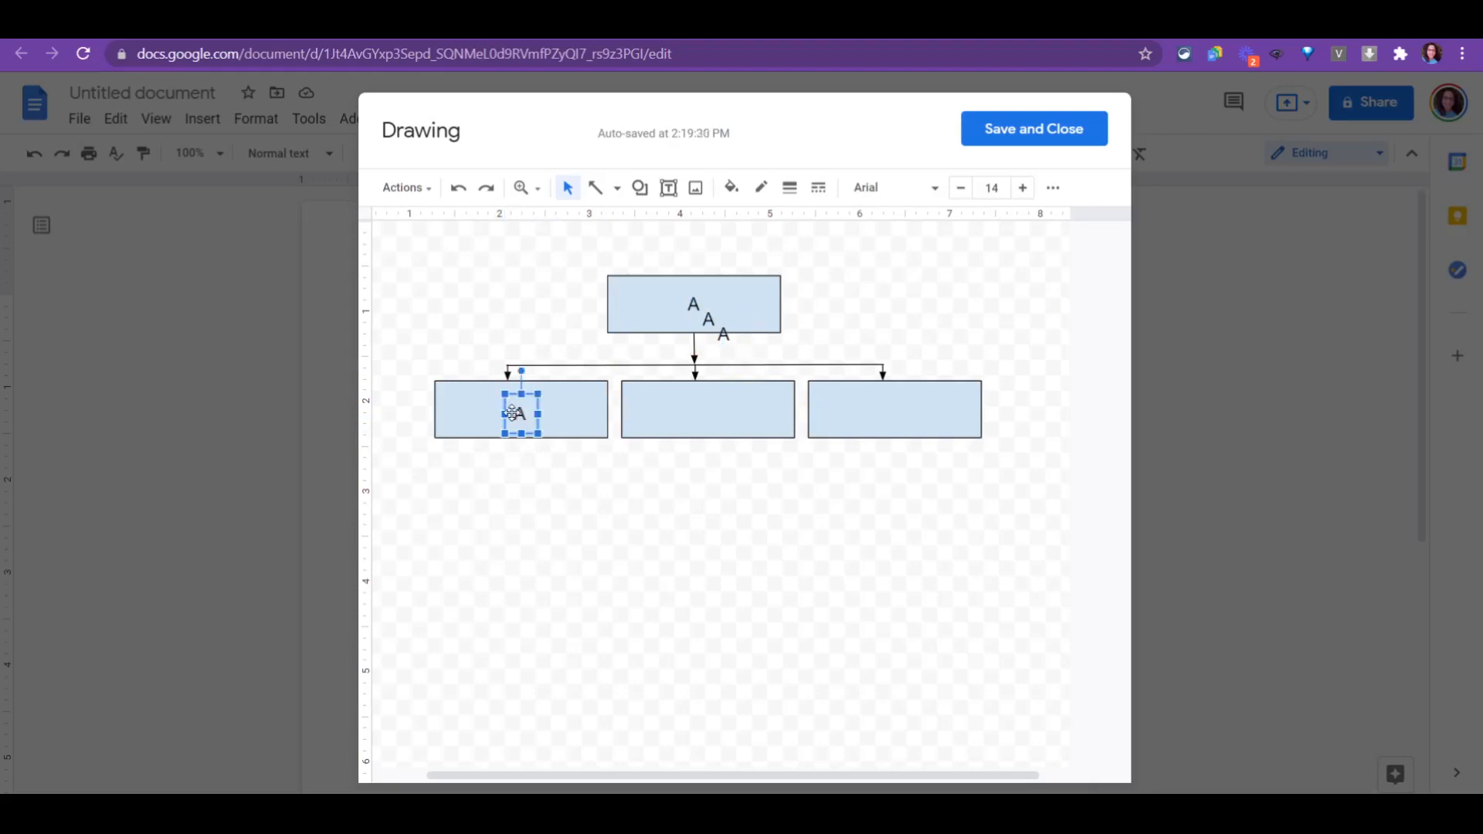
click(519, 413)
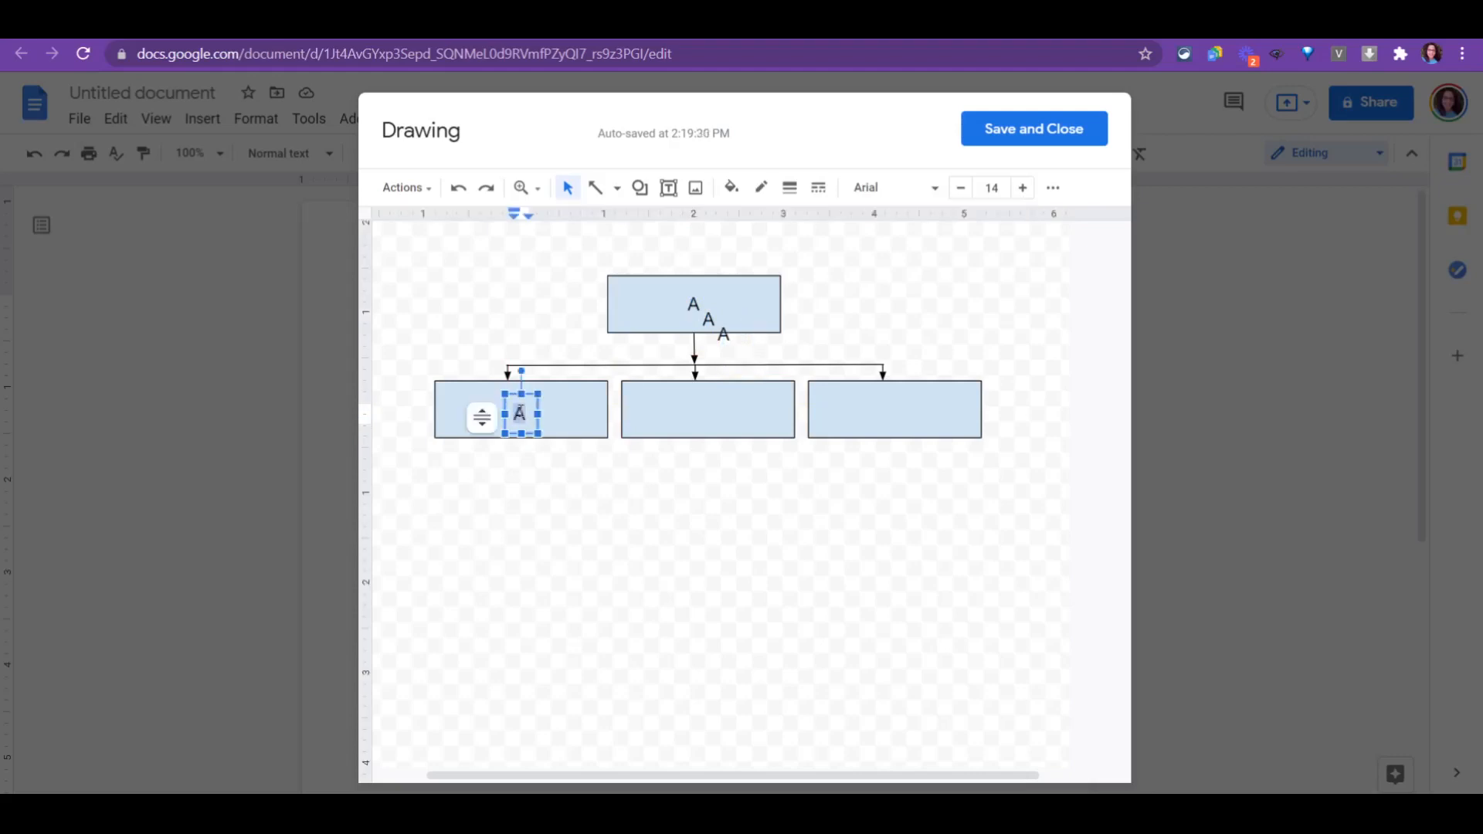
text(B)
click(678, 421)
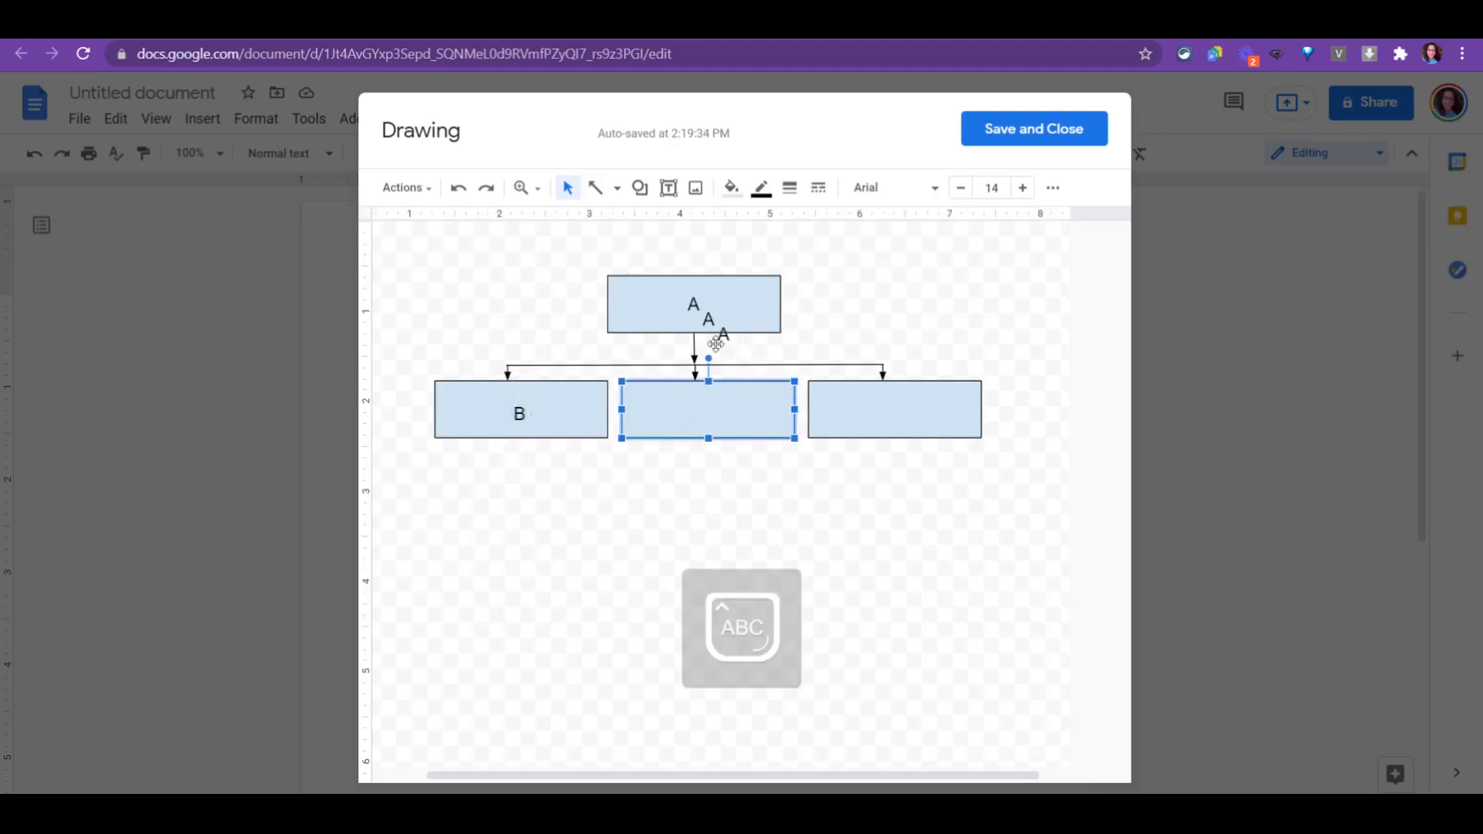
Place another text box copy in the lower-middle rectangle and change its letter to "C"
click(709, 314)
drag(709, 313, 688, 391)
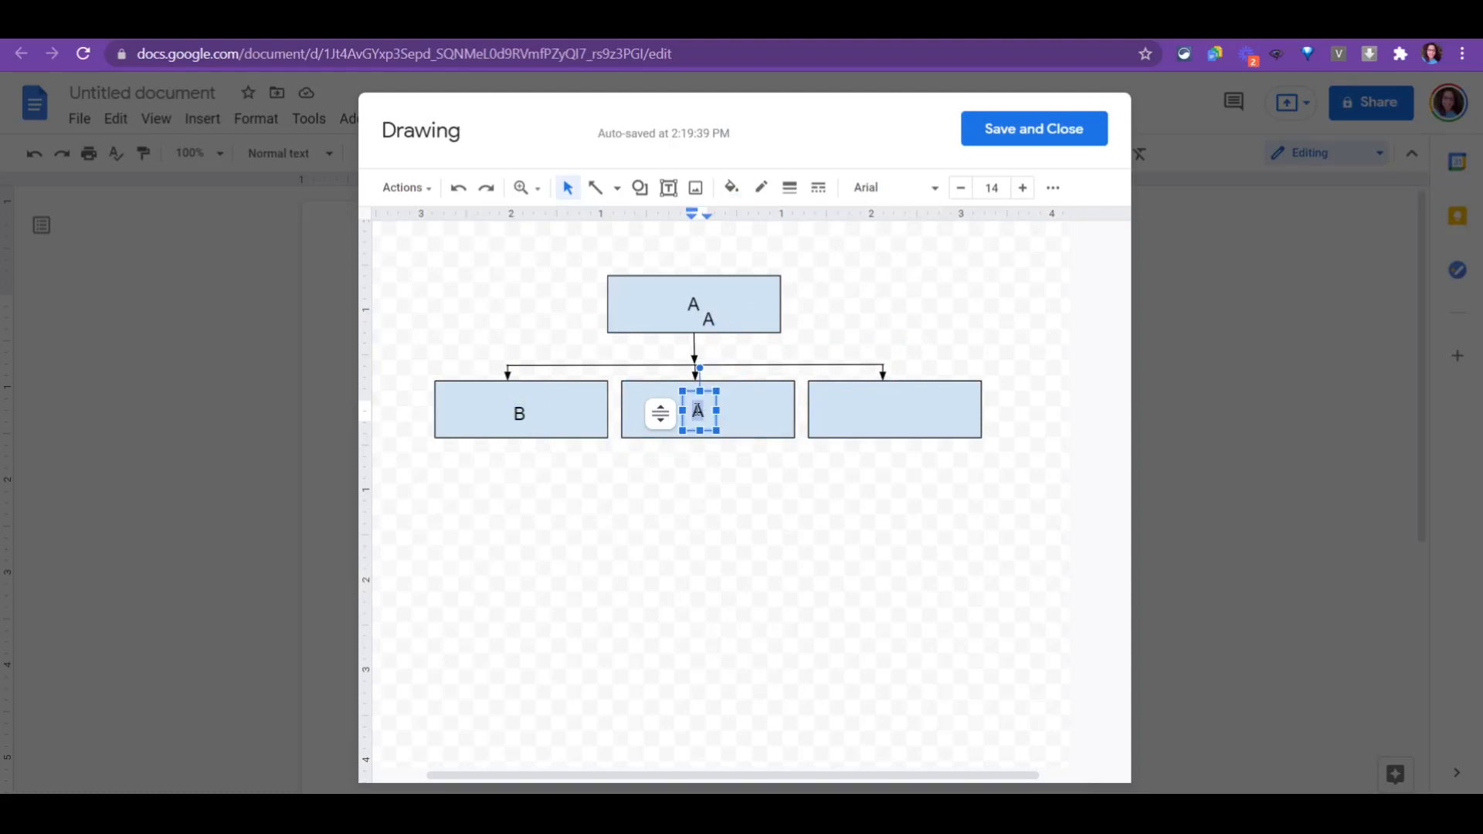
key(ctrl+z)
Place the remaining text box copy in the lower-right rectangle and change its letter to "D"
drag(721, 296, 897, 393)
double_click(880, 412)
text(D)
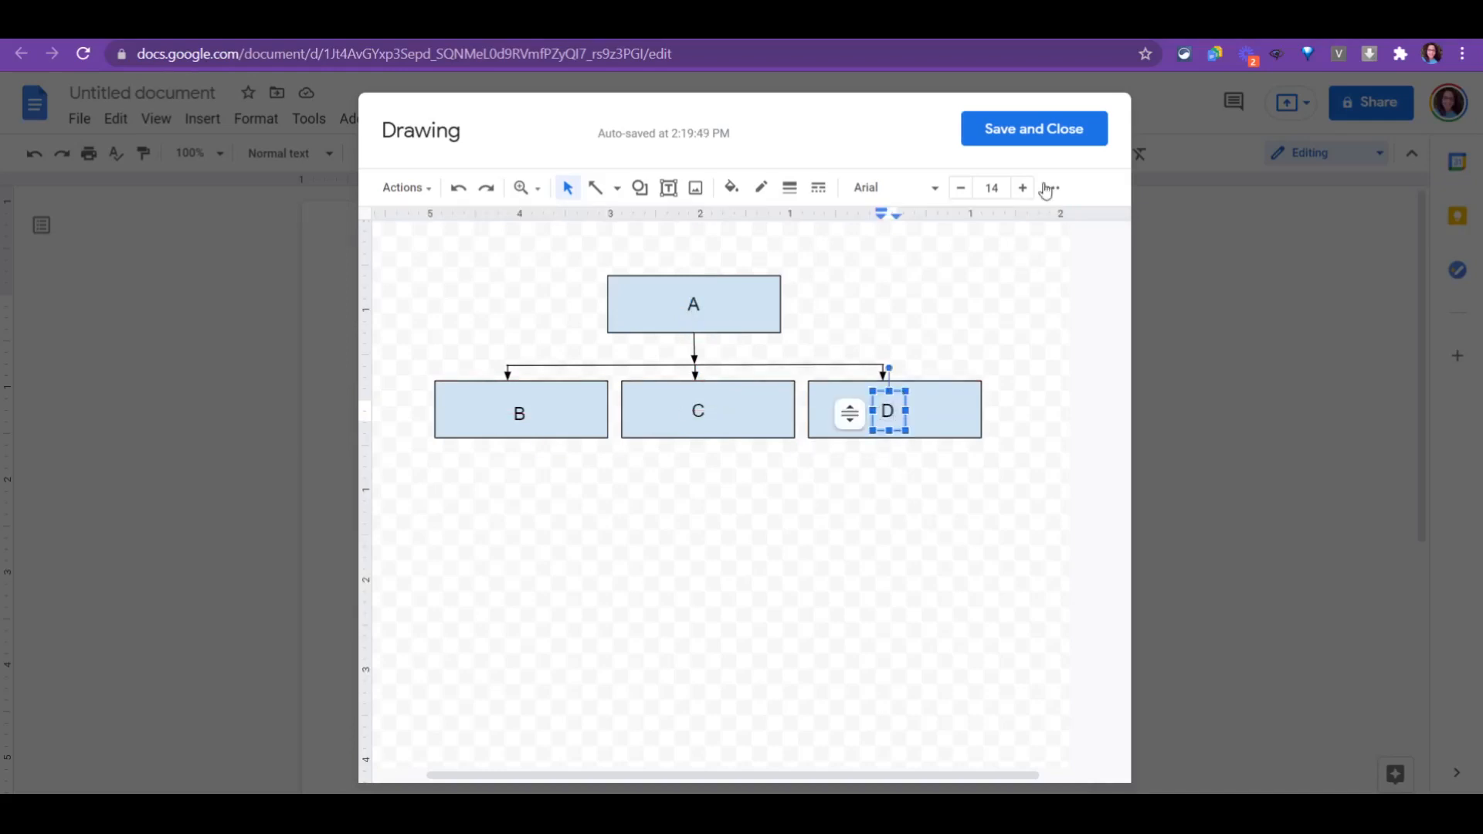
Save the finished drawing into the document and reopen it for editing
click(1055, 154)
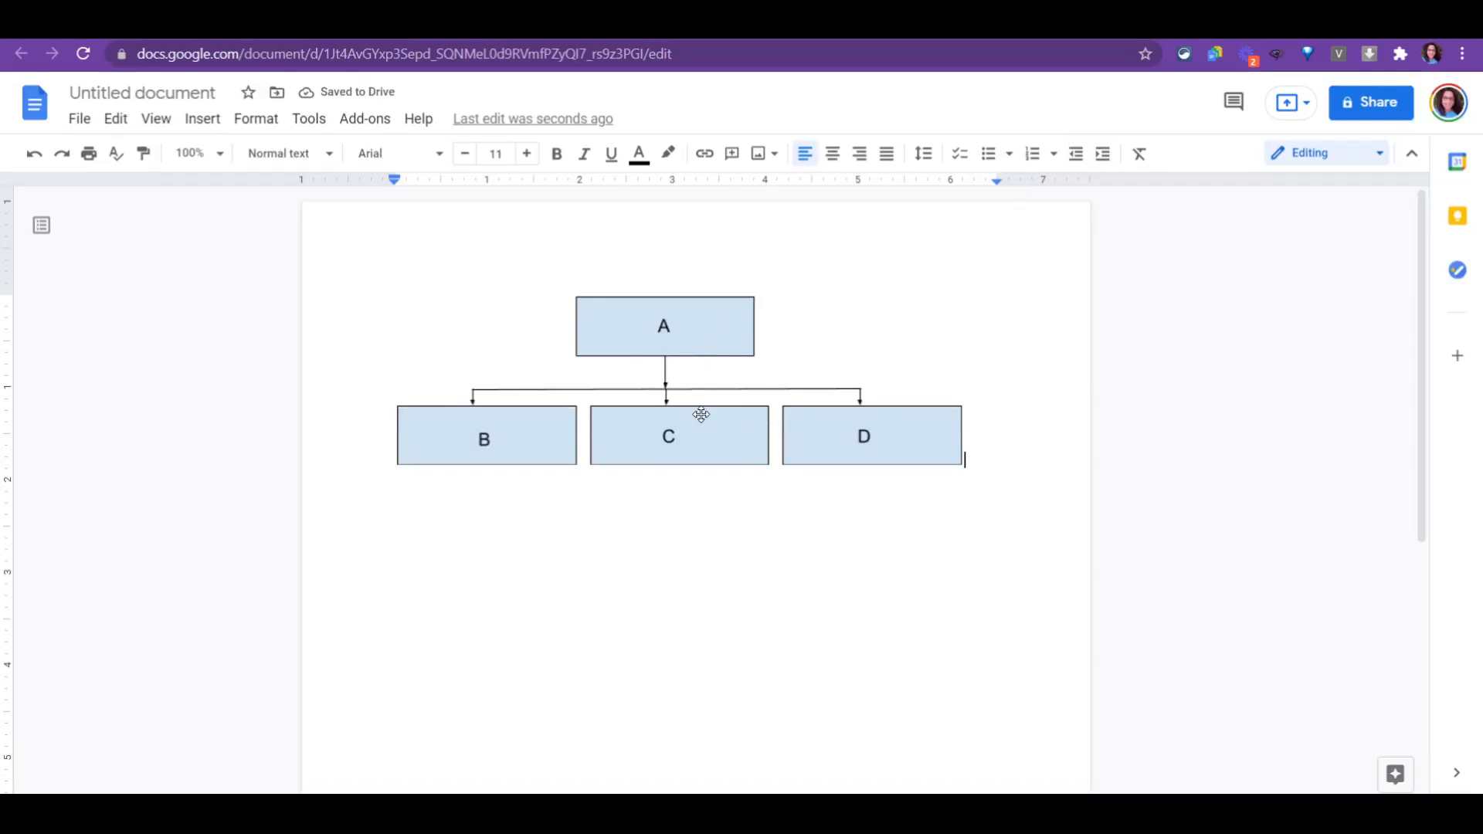
double_click(698, 340)
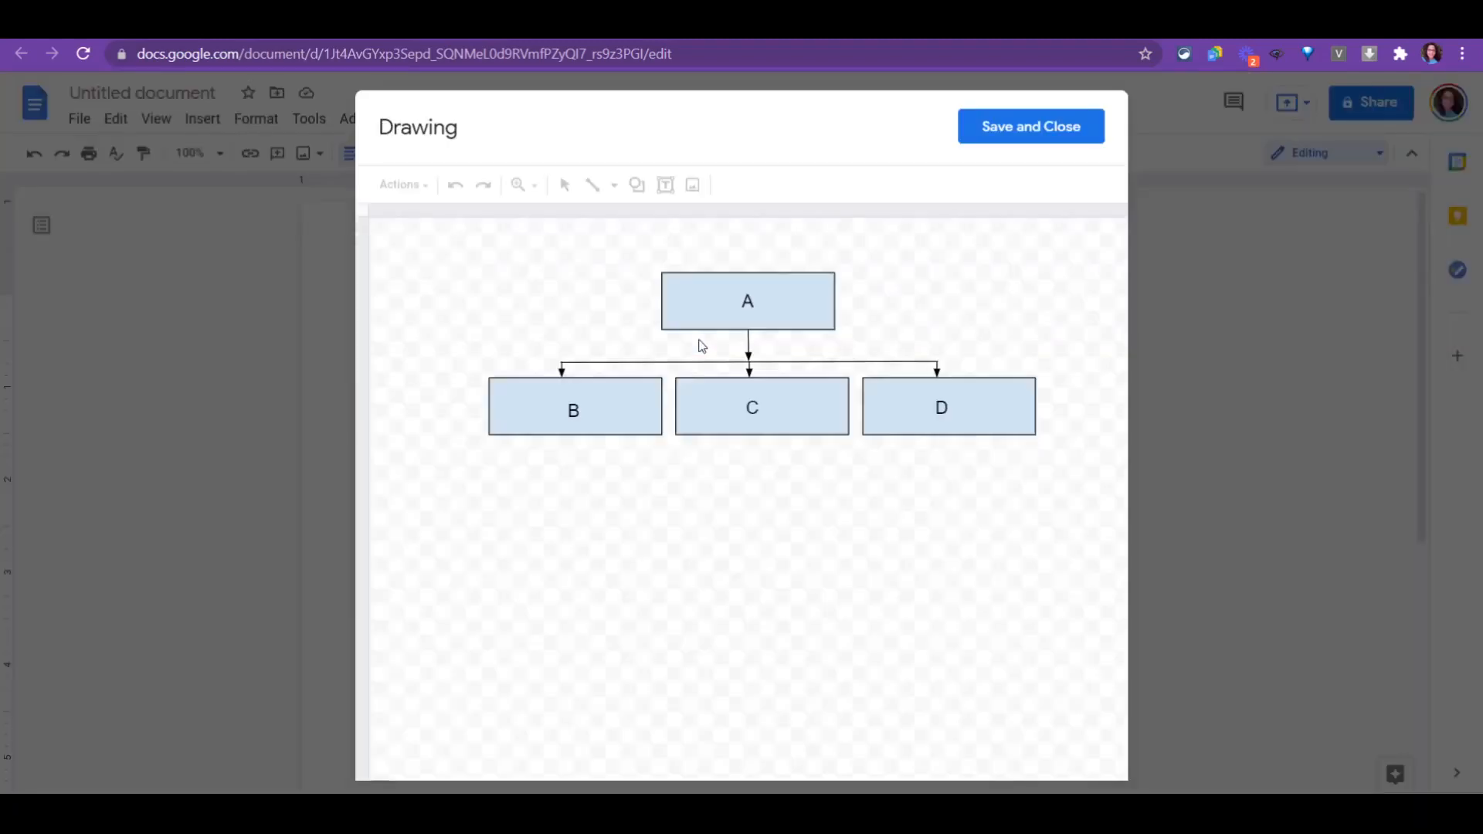